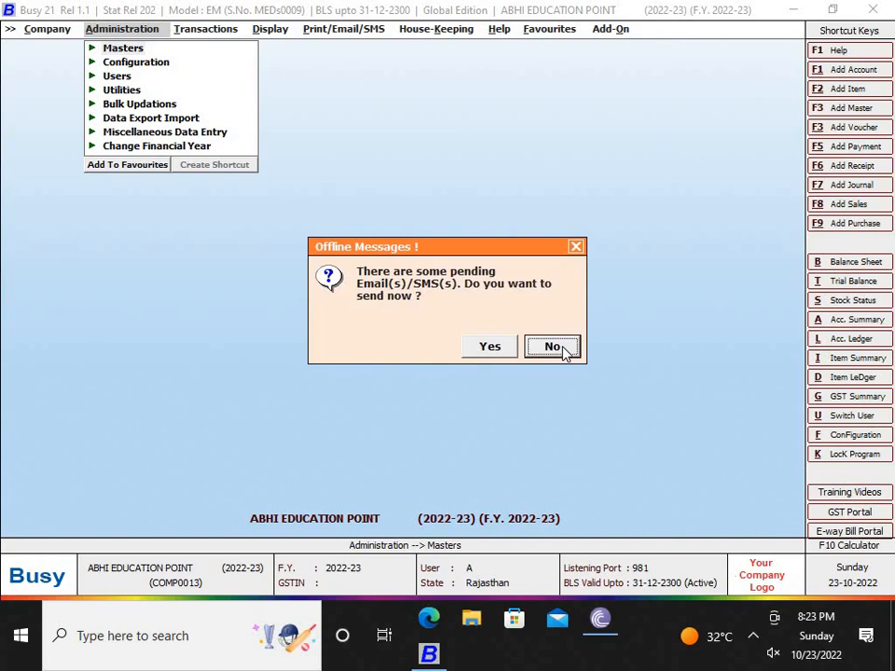
Step: Decline sending the pending emails and SMS messages, and open the voucher series configuration
click(553, 347)
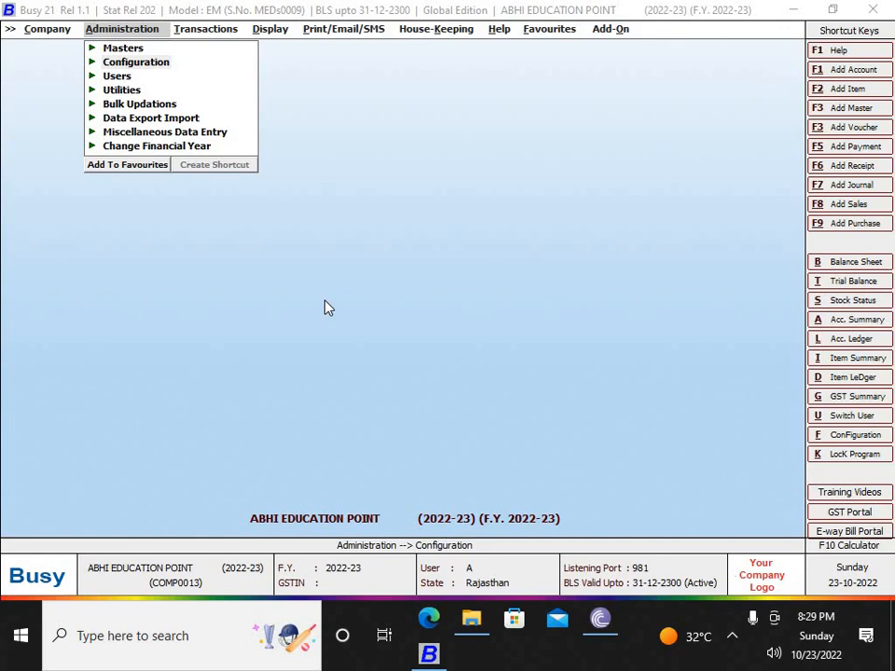
click(154, 65)
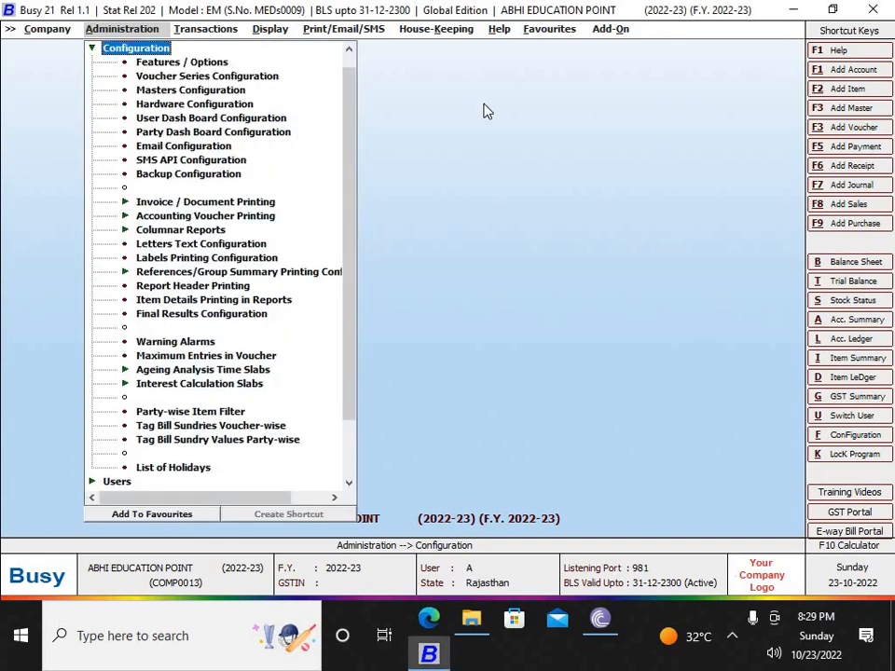
key(Down)
key(Down)
key(Return)
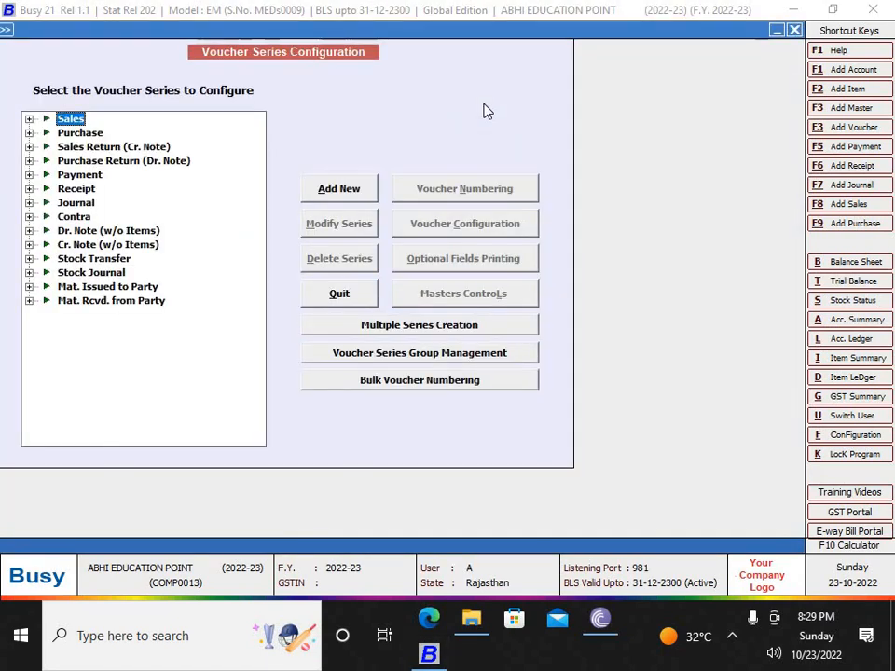
Step: Add a new Sales voucher series named POS and save it
key(Right)
key(Down)
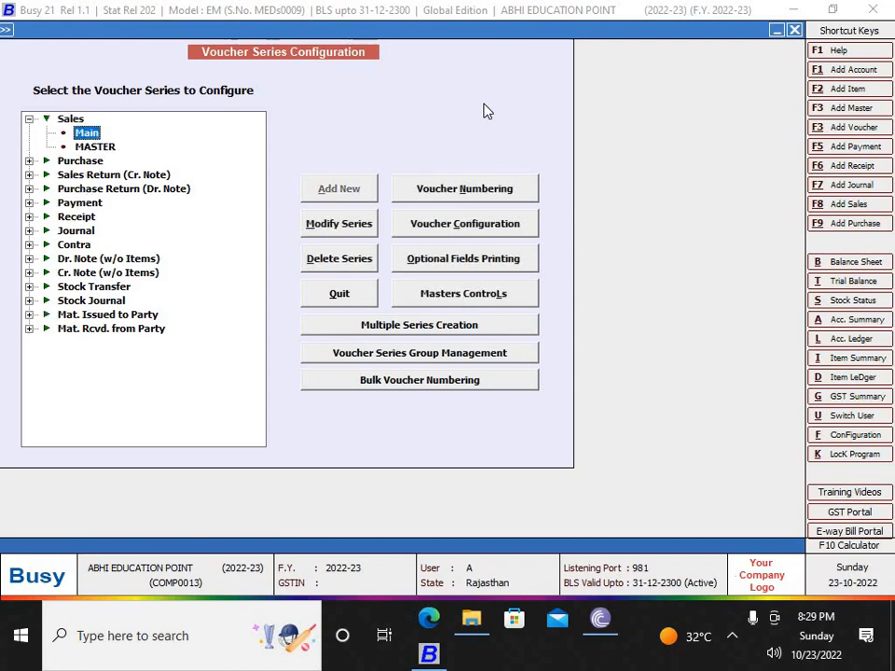
key(Up)
click(350, 199)
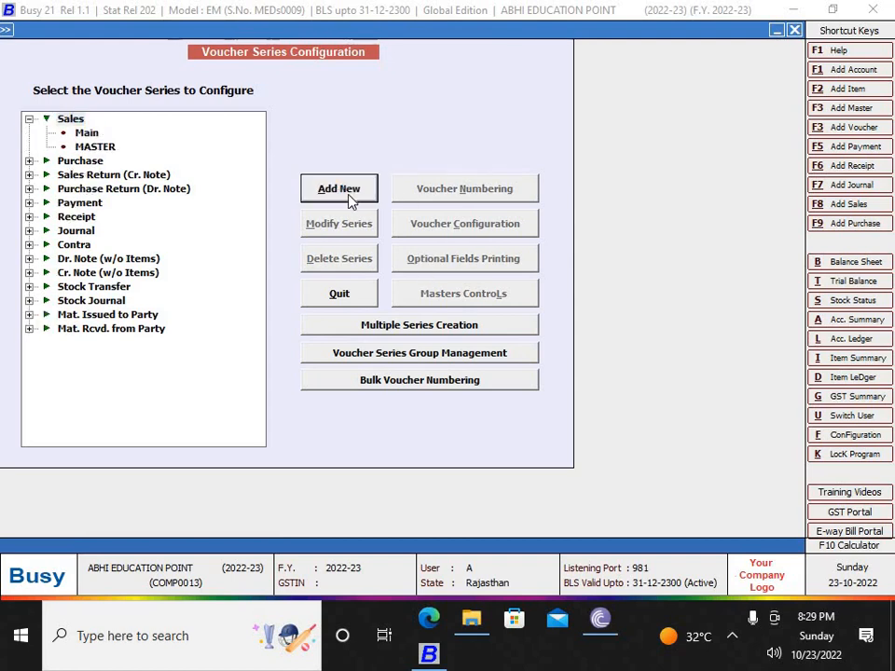
text(POS)
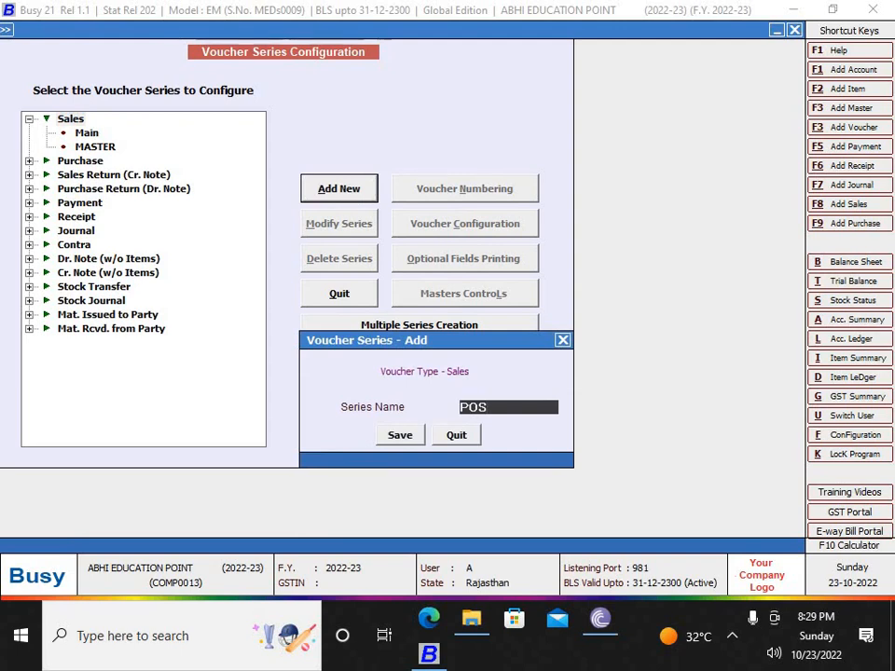
key(Return)
key(Return)
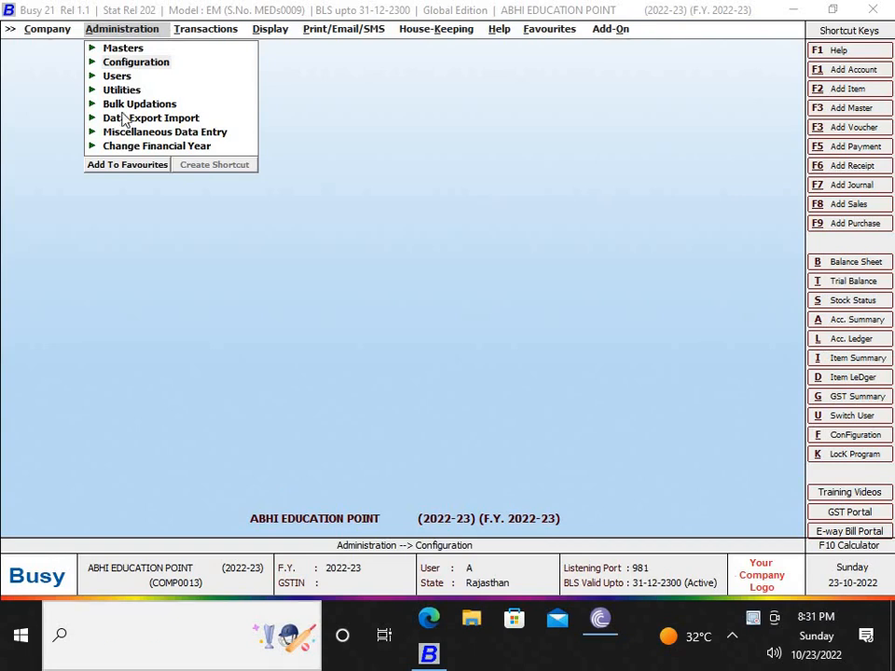
Step: Enable Advanced POS Data Entry in the company's POS features, save the setting and leave the options
click(148, 63)
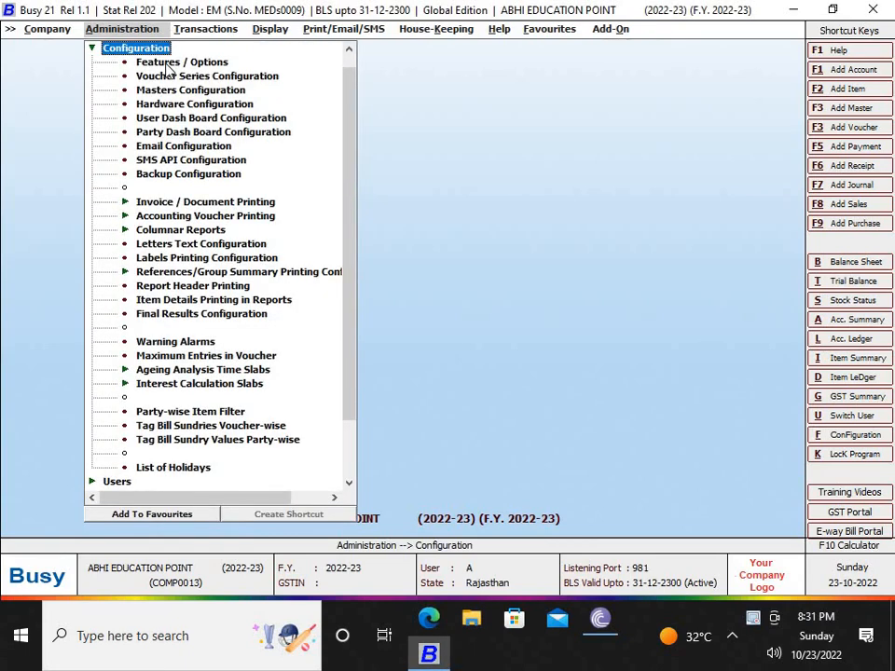
double_click(161, 63)
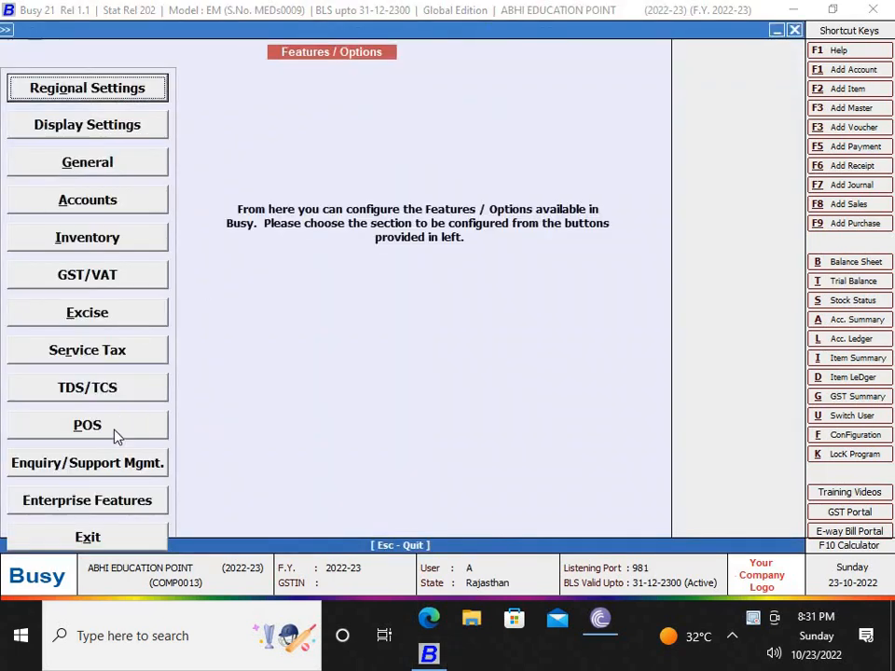
click(115, 429)
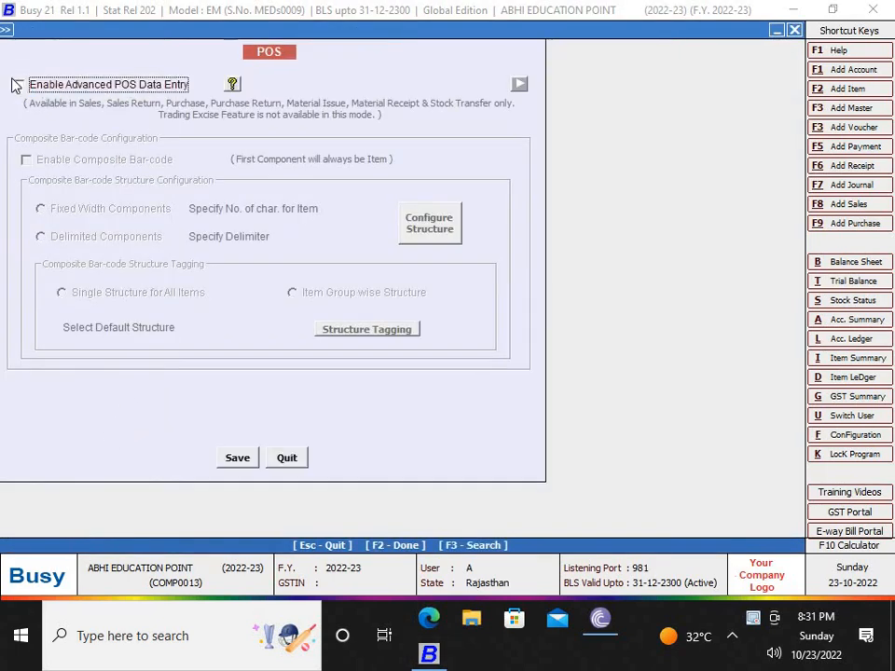
click(18, 84)
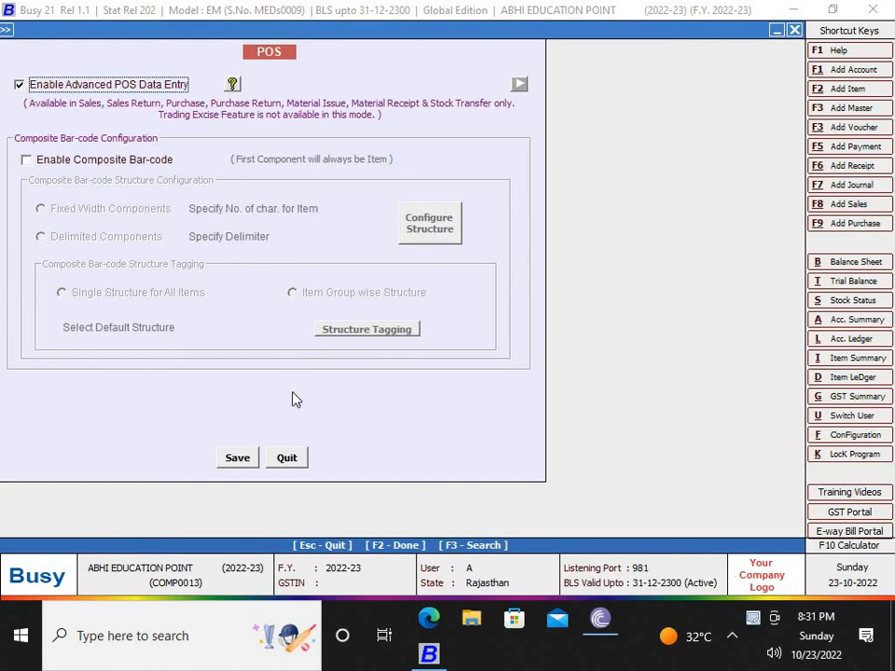
click(237, 457)
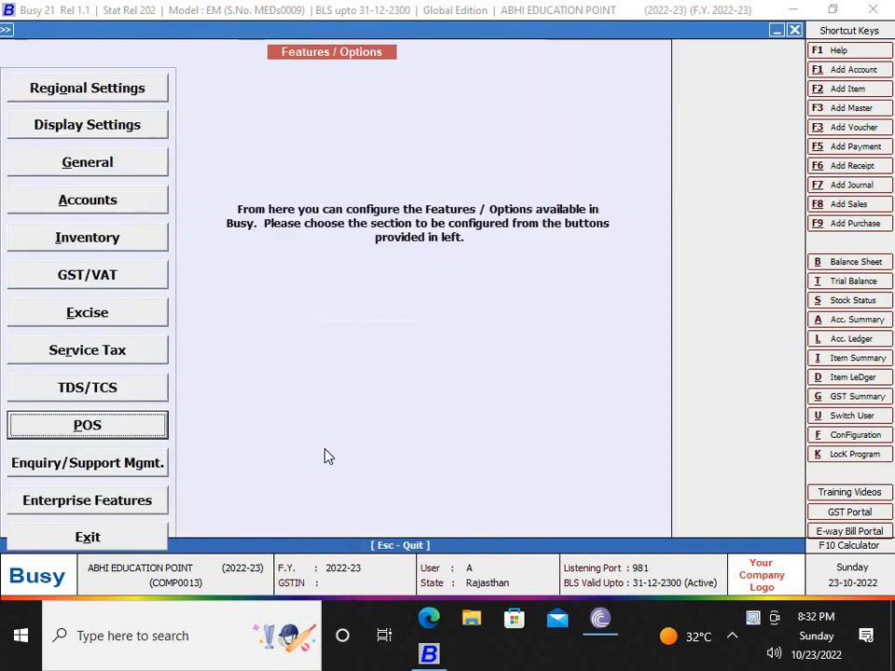
key(Escape)
key(Escape)
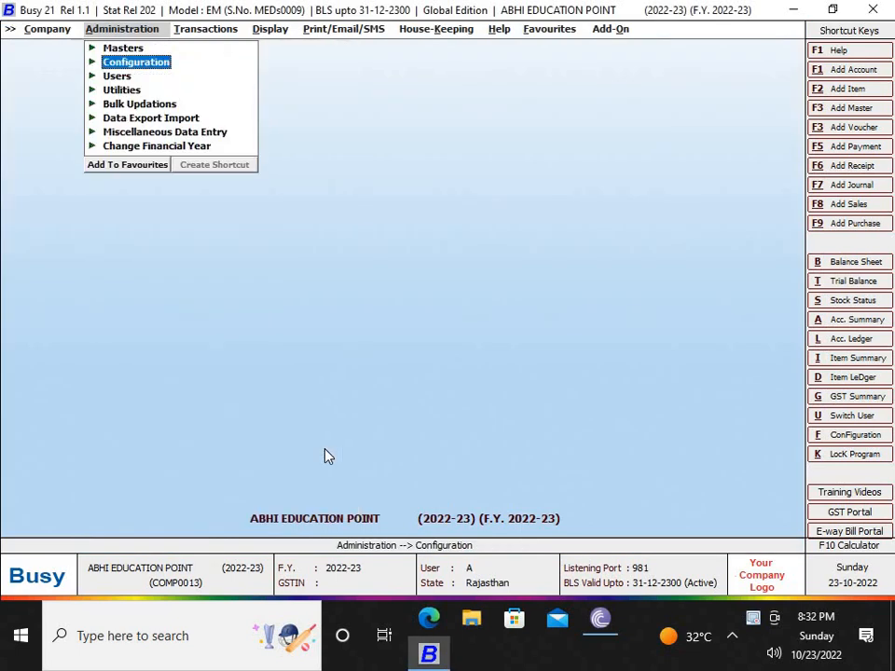
Step: Open the voucher configuration of the POS series under Sales
key(Up)
key(Down)
key(Return)
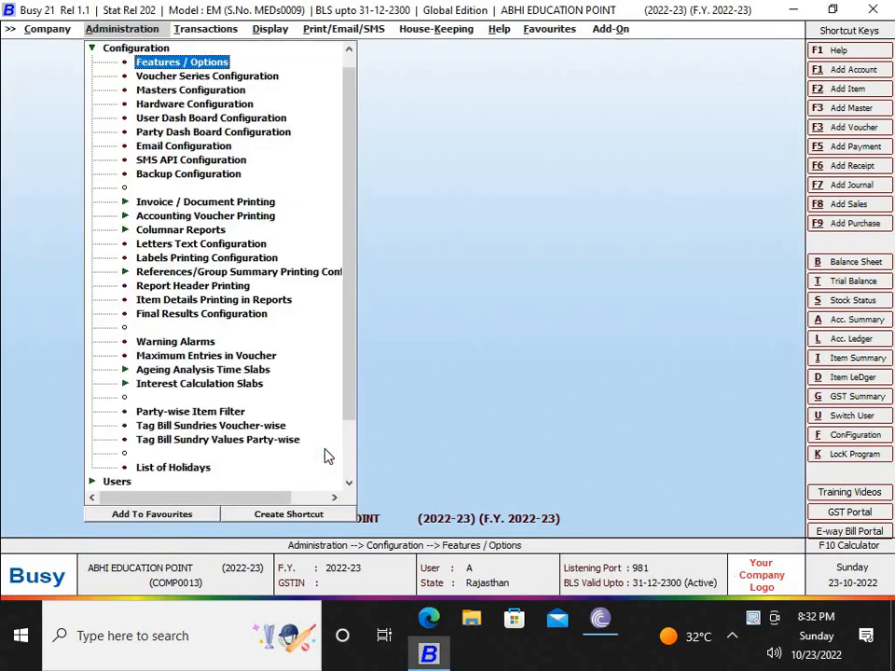
key(Down)
key(Return)
key(Down)
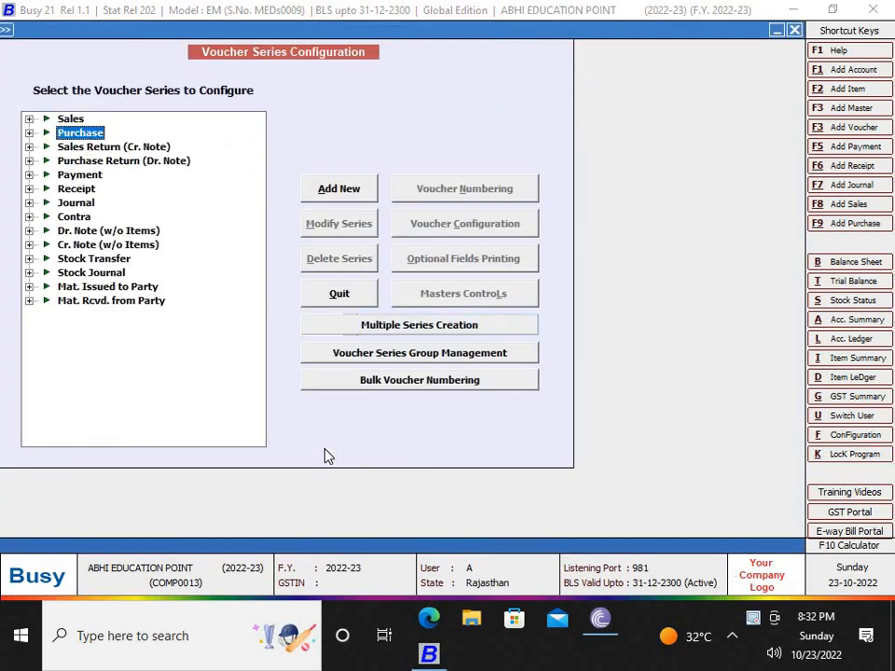
key(Up)
key(Right)
key(Down)
key(Down)
key(Down)
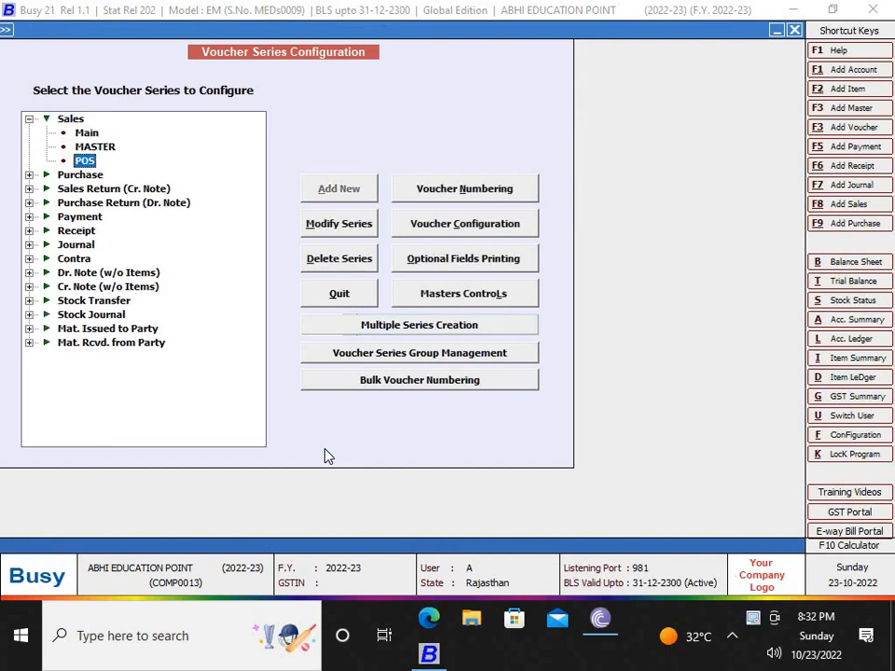
click(442, 233)
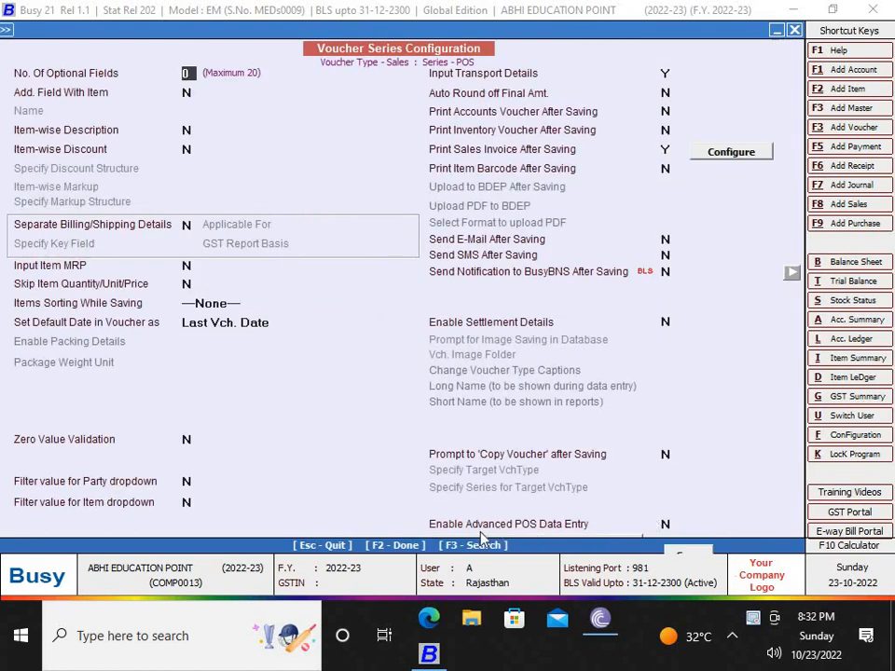
Step: Set Enable Advanced POS Data Entry to Y for the POS series and open its POS configuration
click(666, 524)
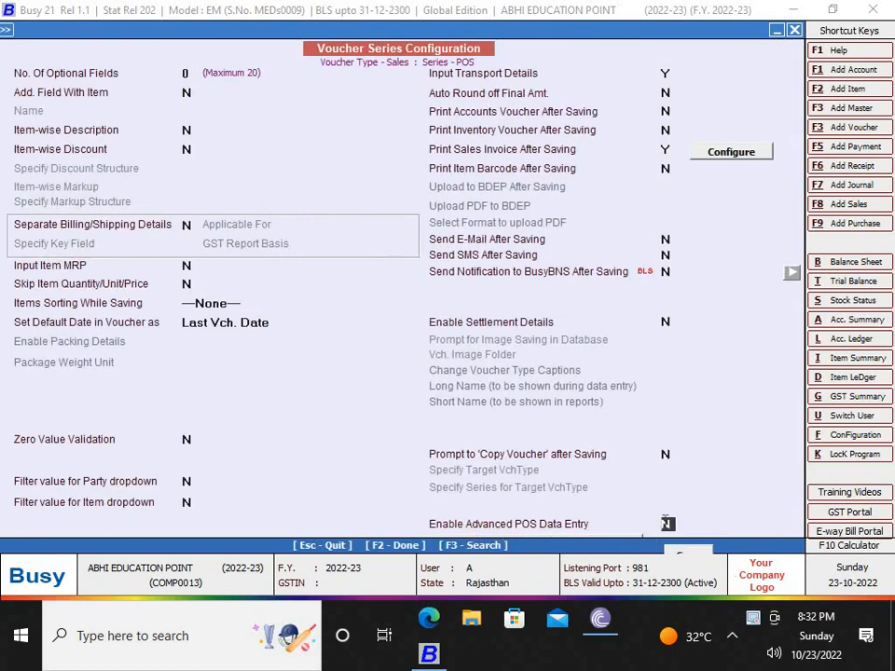
key(y)
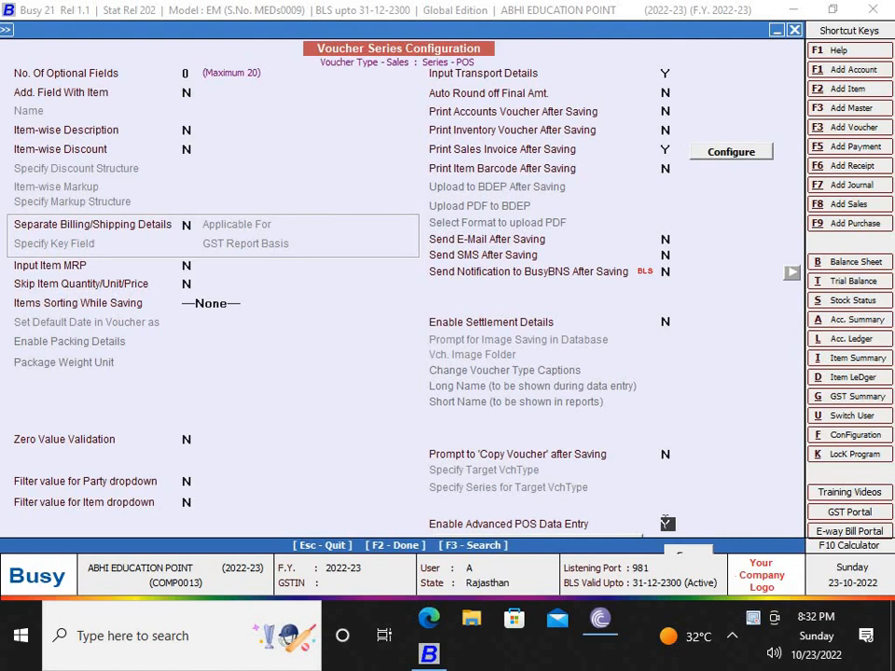
key(Return)
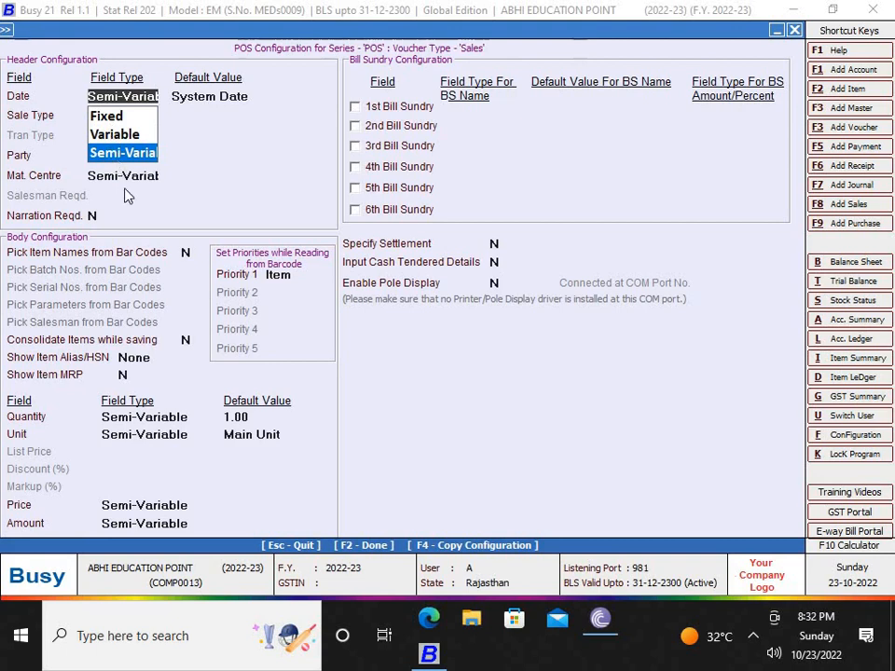
Step: Try the Fixed and Variable field types for the Date field in the header configuration
click(101, 117)
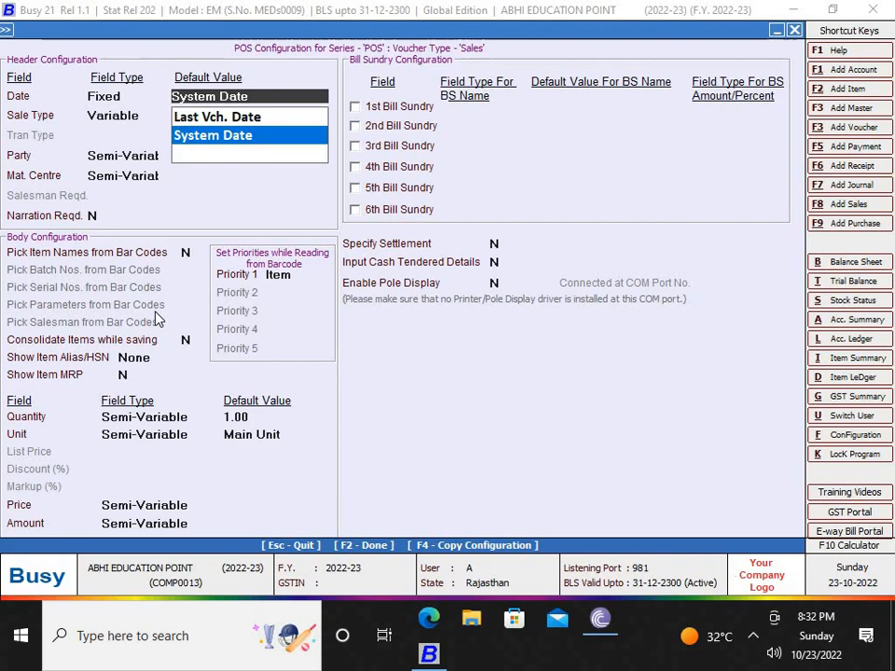
click(107, 96)
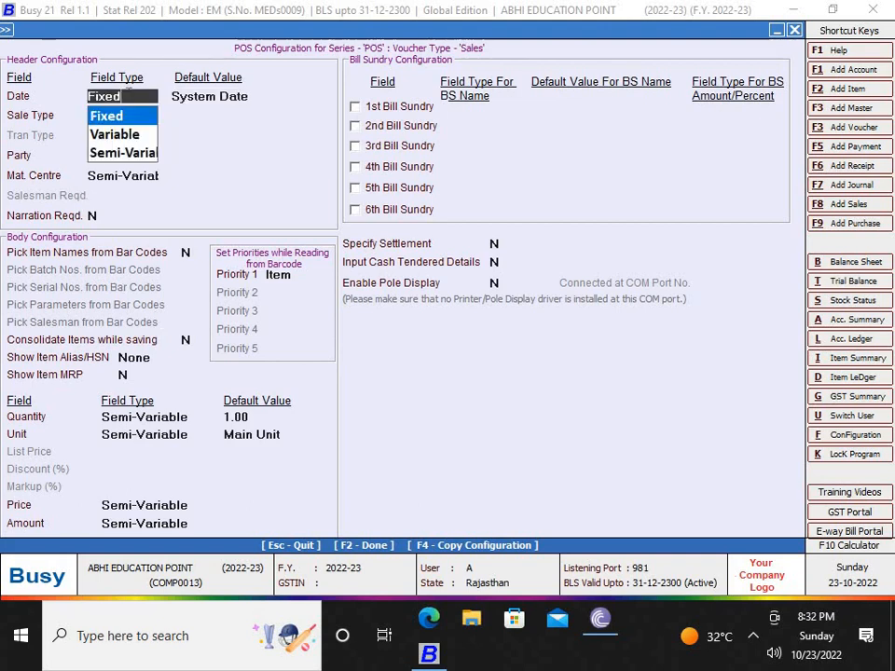
click(129, 136)
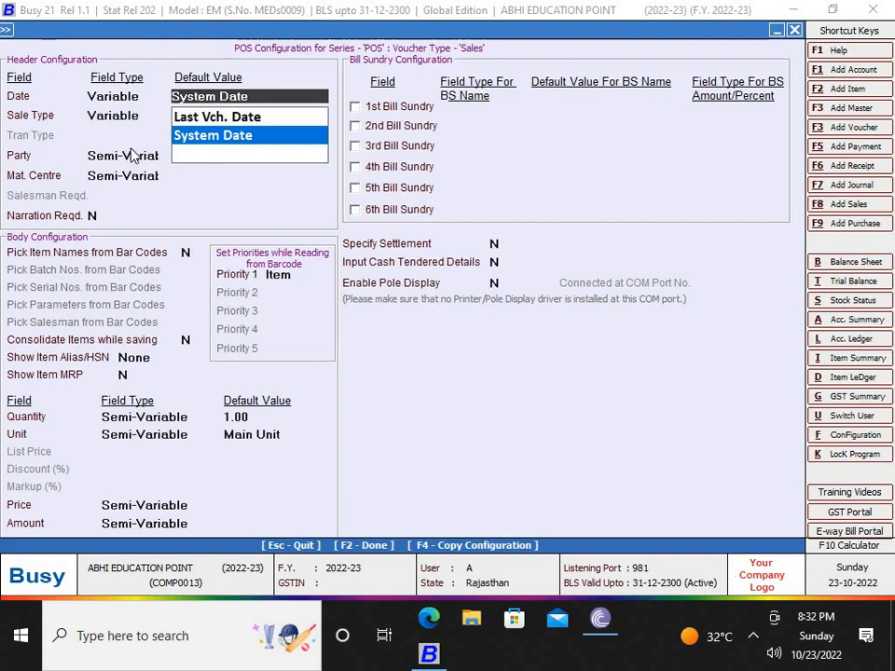
Step: Set the header's Date field type to Semi-Variable with System Date as its default value
click(94, 90)
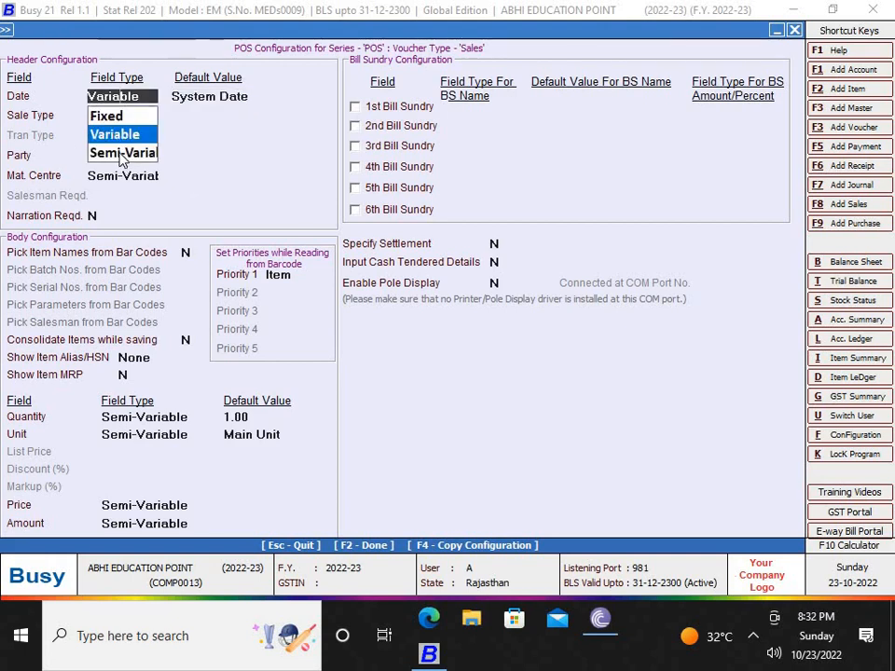
click(120, 154)
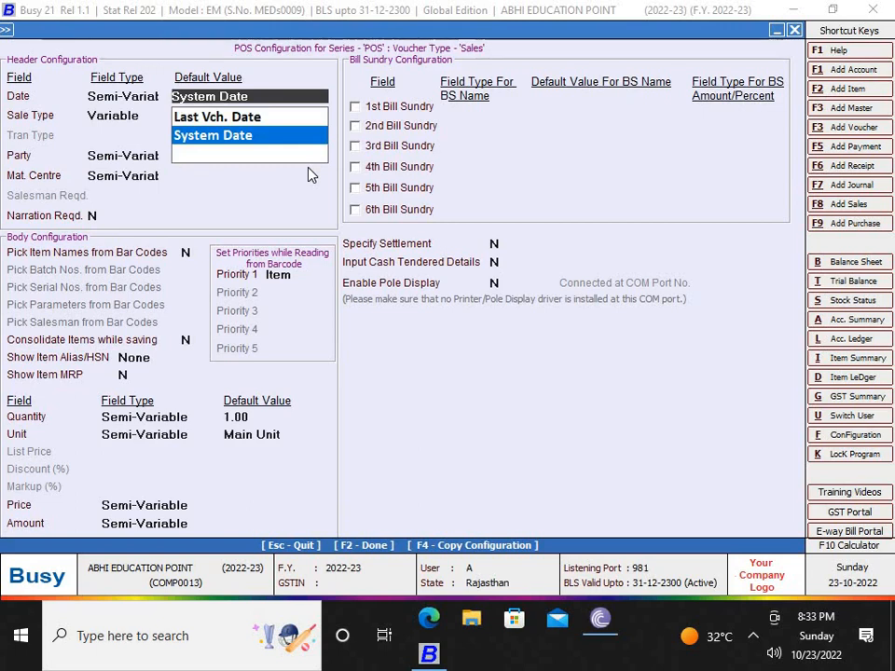
click(113, 97)
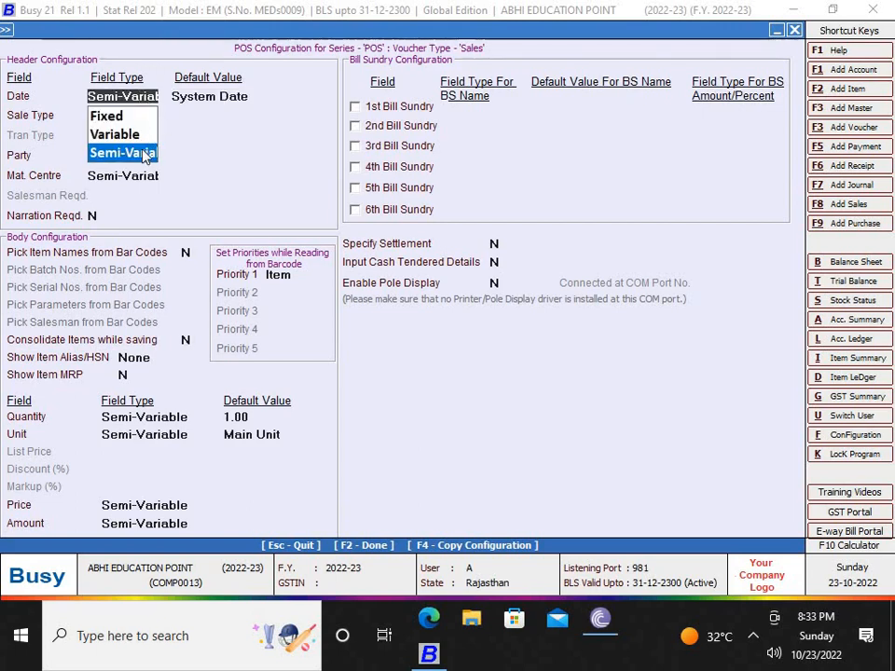
key(Return)
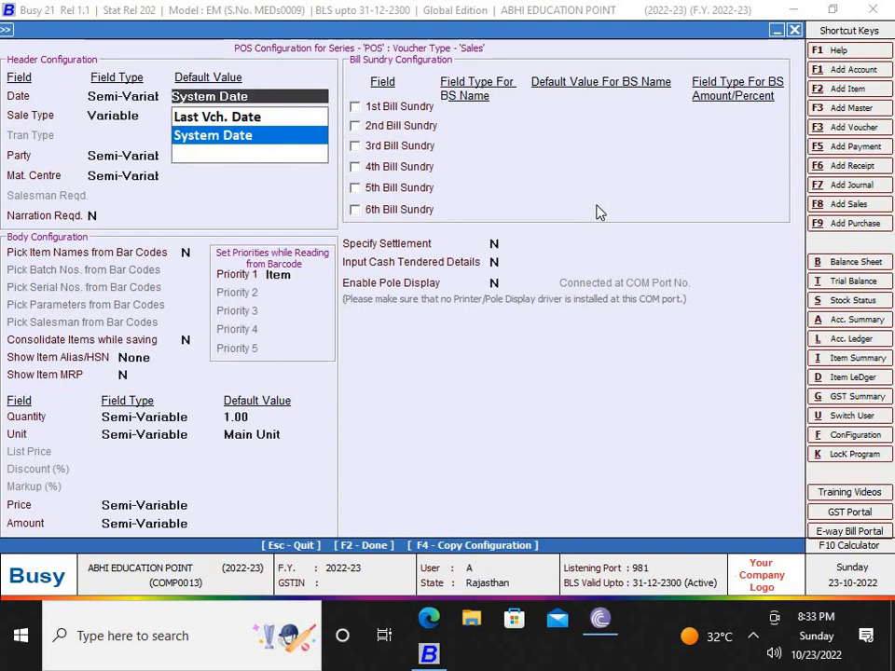
click(234, 136)
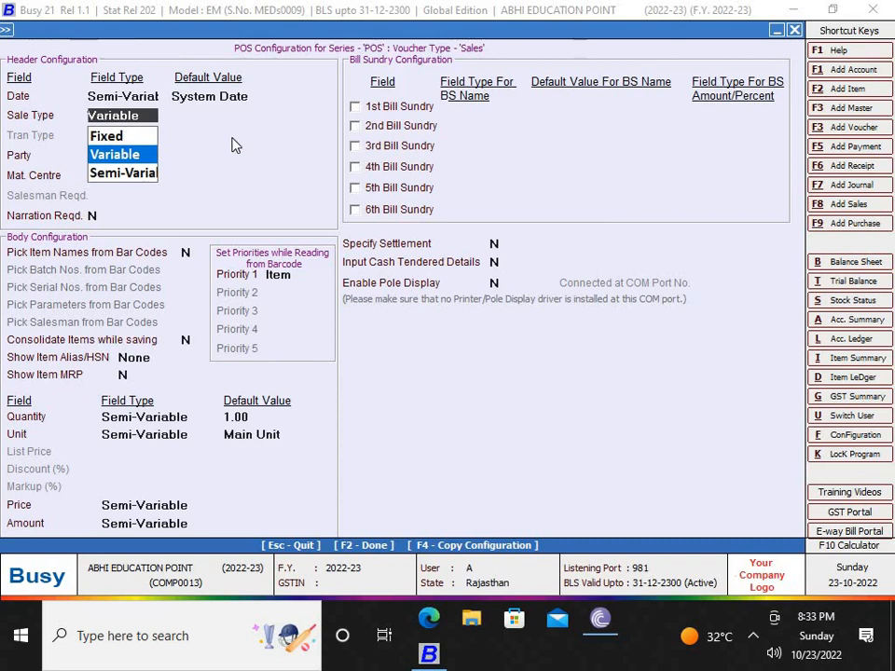
Step: Set the Sale Type field to Semi-Variable with L/GST-ItemWise as its default value
key(Down)
key(Return)
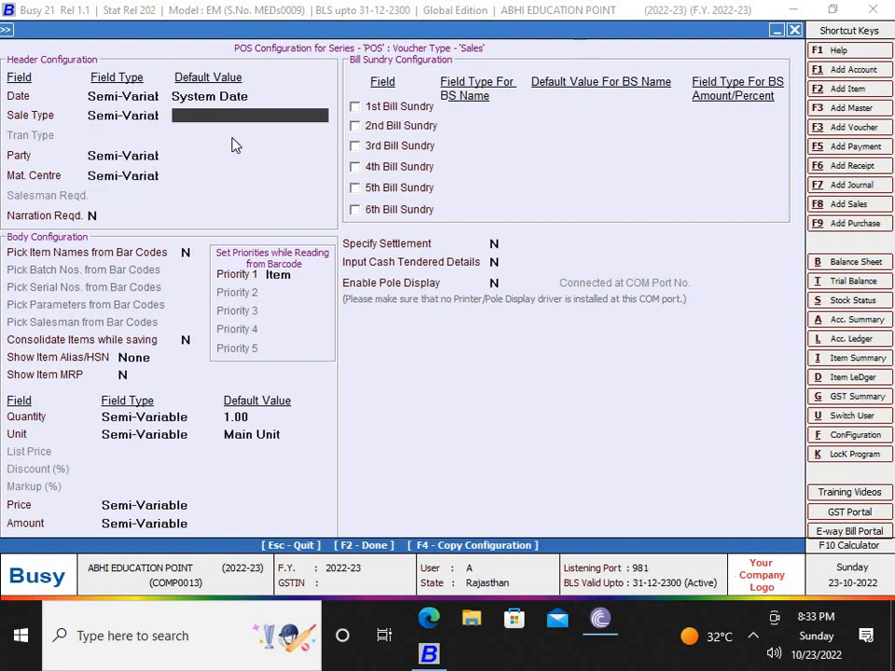
text(G)
key(Down)
key(Down)
key(Down)
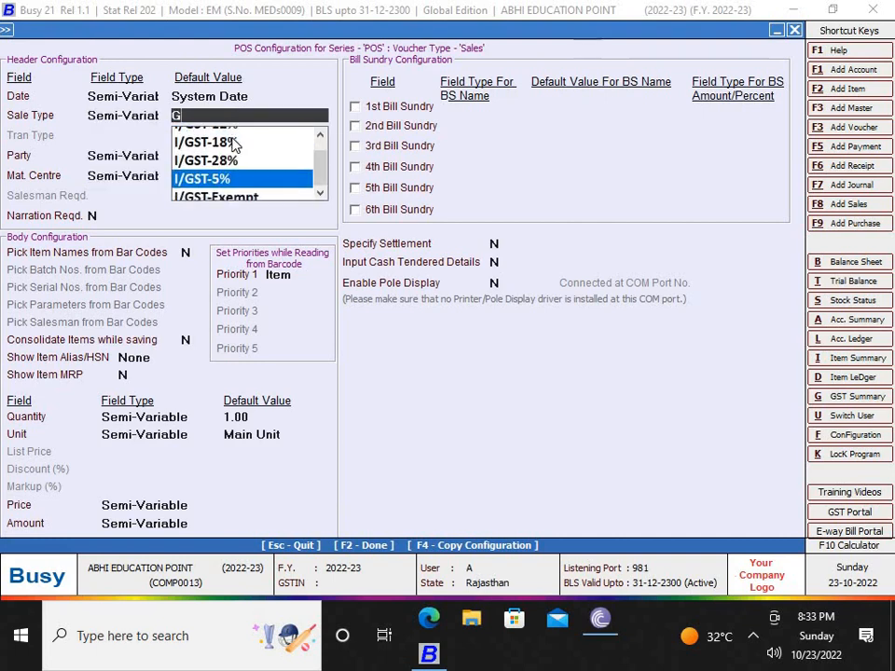
key(Down)
key(Down)
key(Down)
text(L)
key(Down)
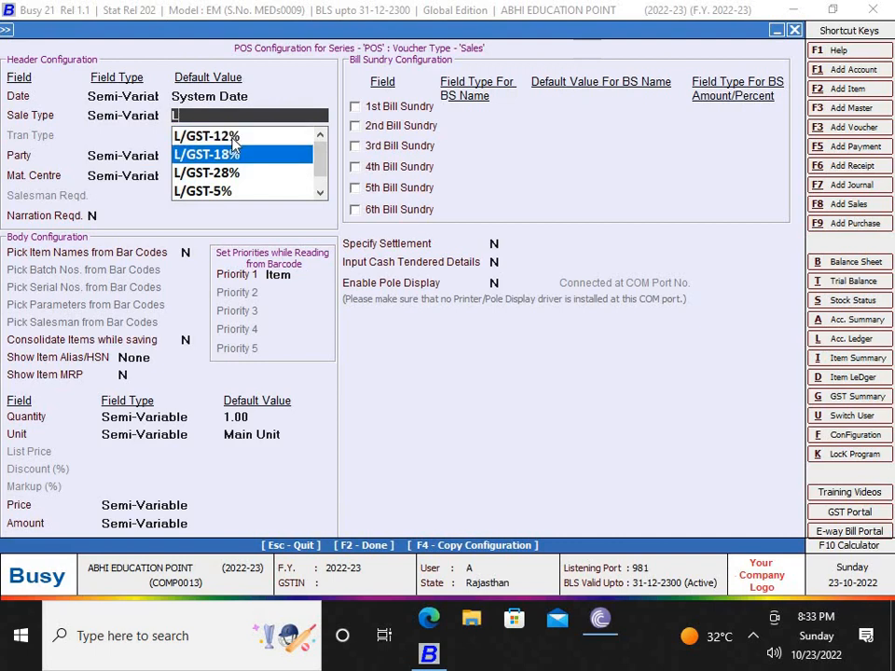
key(Down)
key(Down)
key(Down)
key(Down)
key(Down)
key(Down)
key(Down)
key(Down)
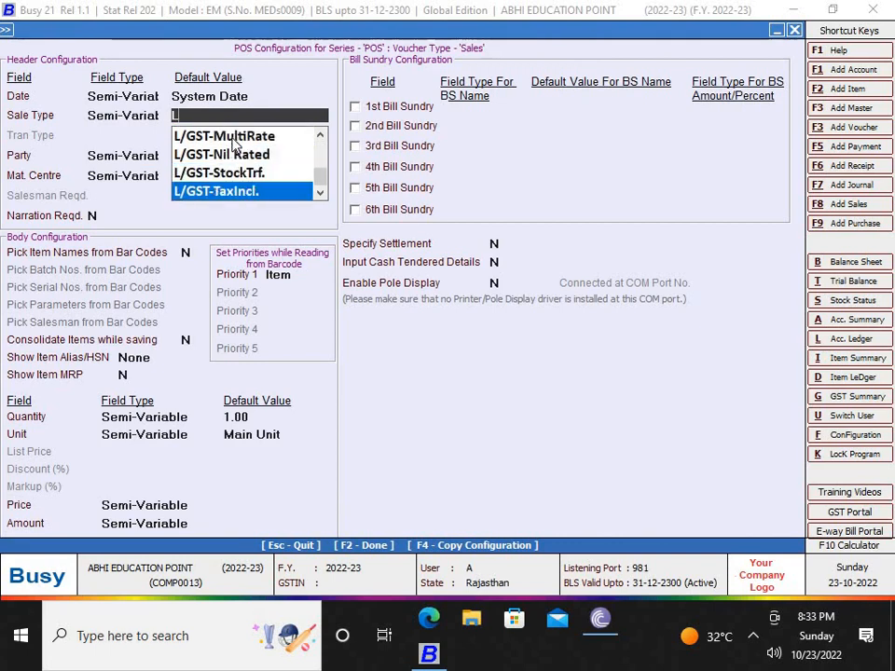
key(Down)
key(Up)
key(Up)
key(Up)
key(Up)
key(Up)
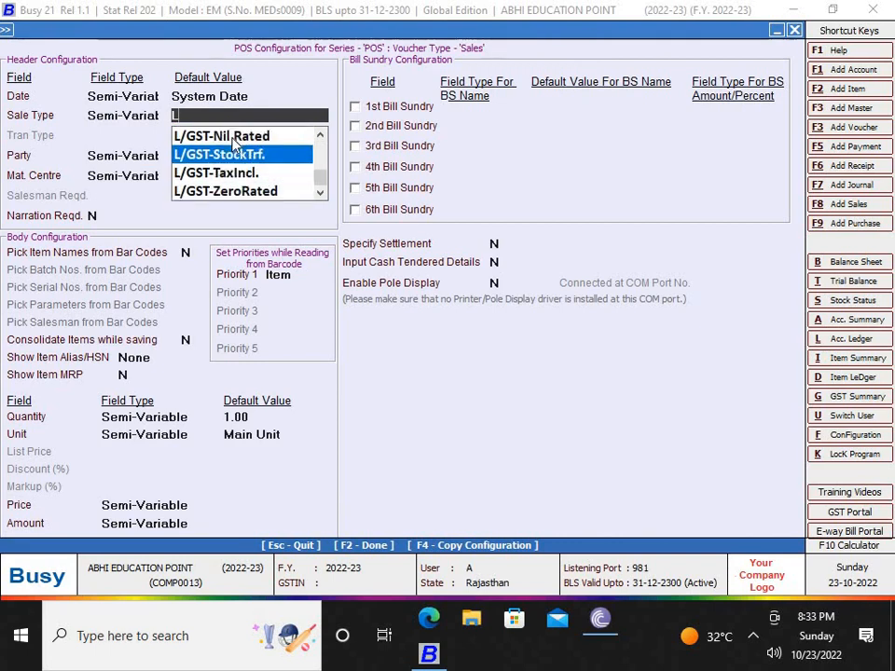
key(Return)
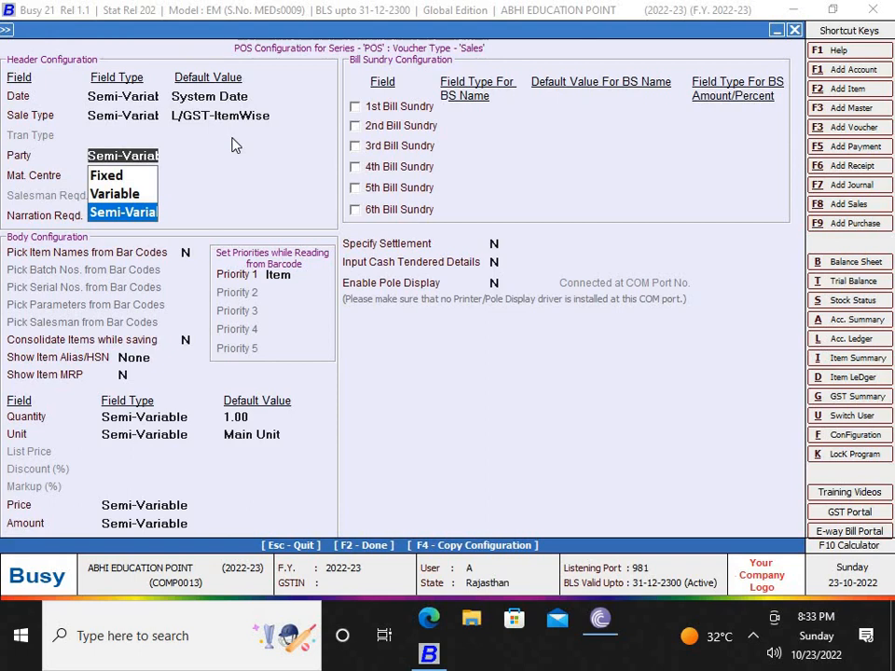
Step: Set the header's Party field type to Variable with Cash as its default value
key(Up)
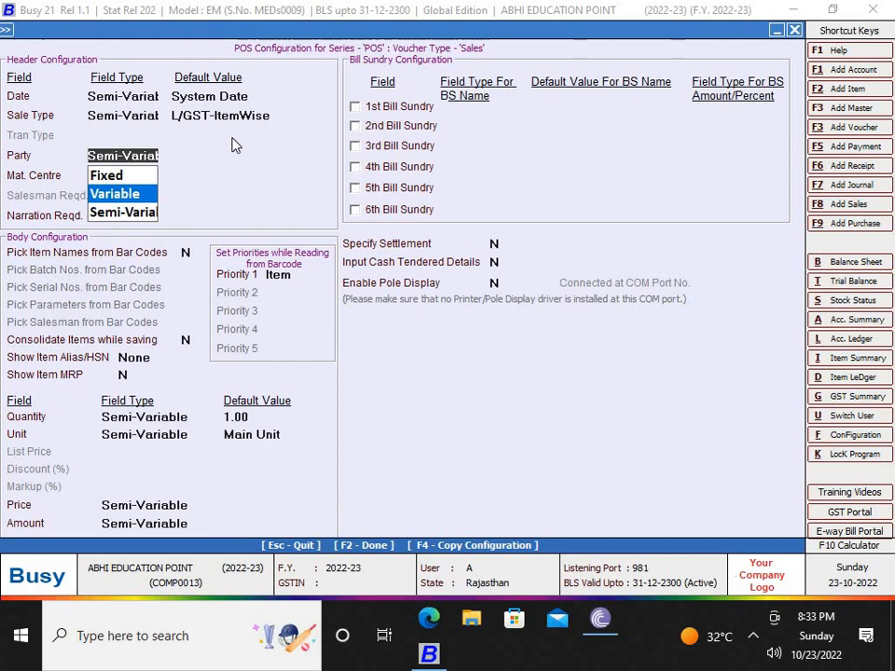
key(Down)
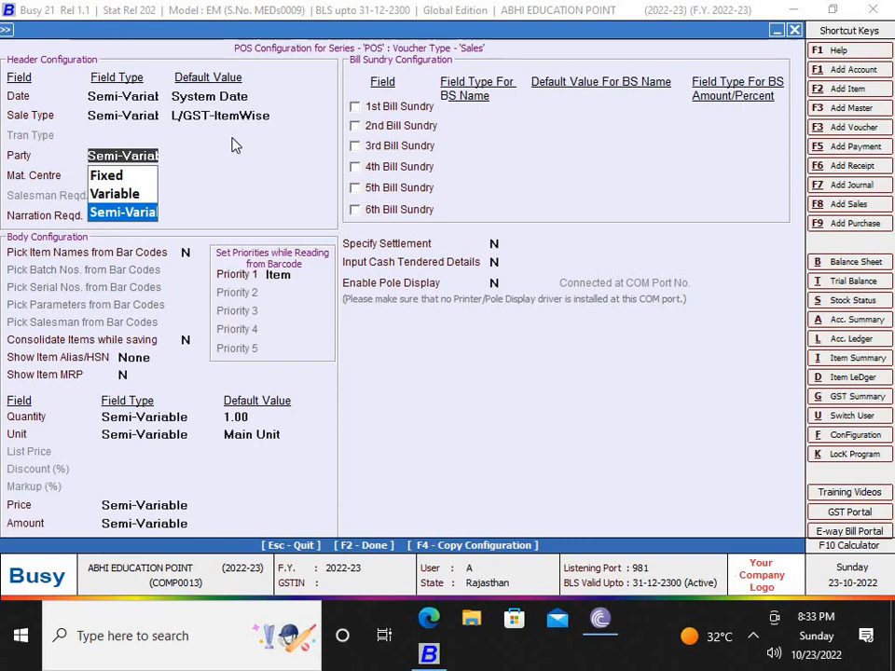
key(Up)
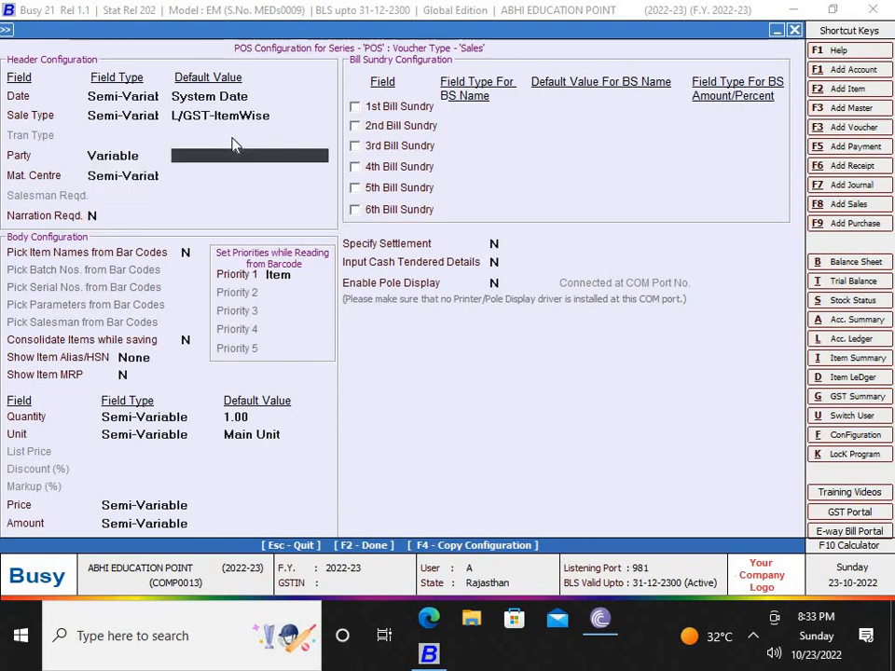
text(cas)
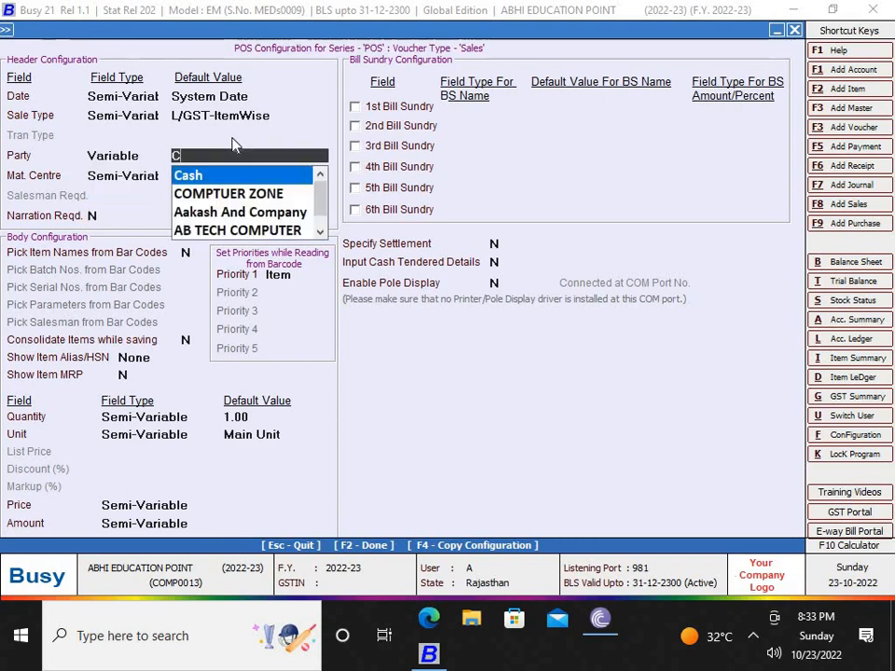
key(Return)
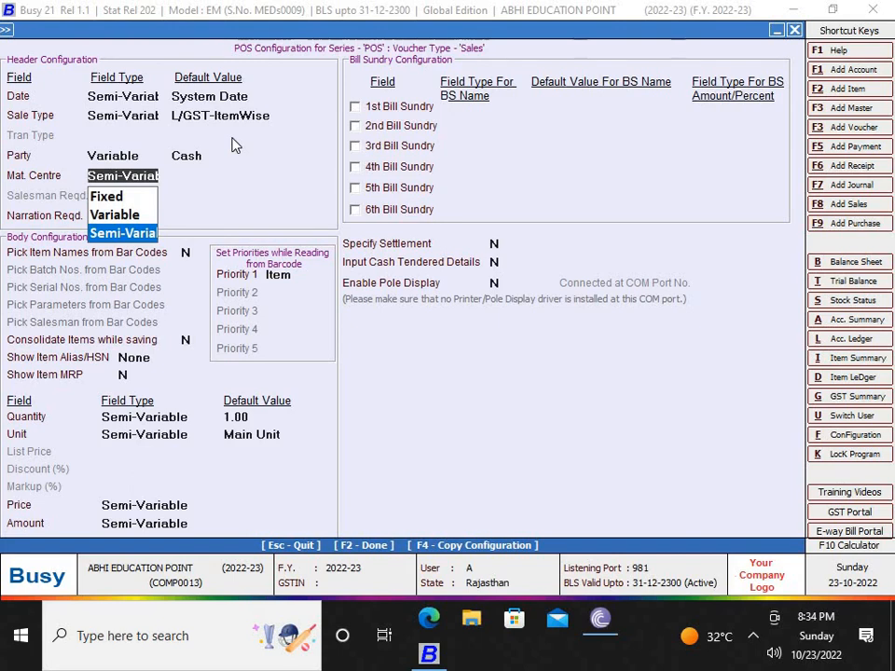
Step: Set the Mat. Centre field type to Fixed with Main Store as its default value
key(Up)
key(Up)
key(Return)
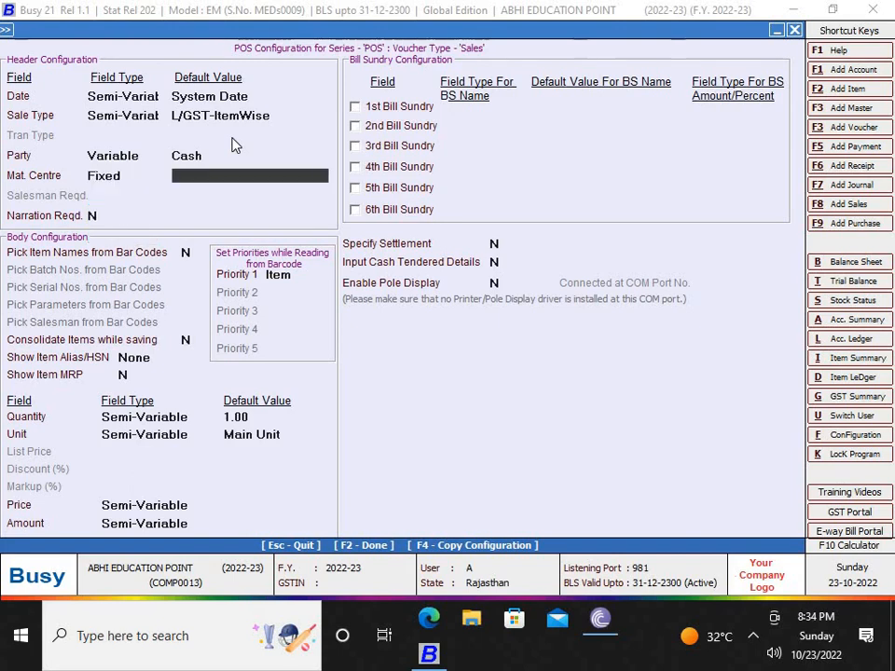
key(Return)
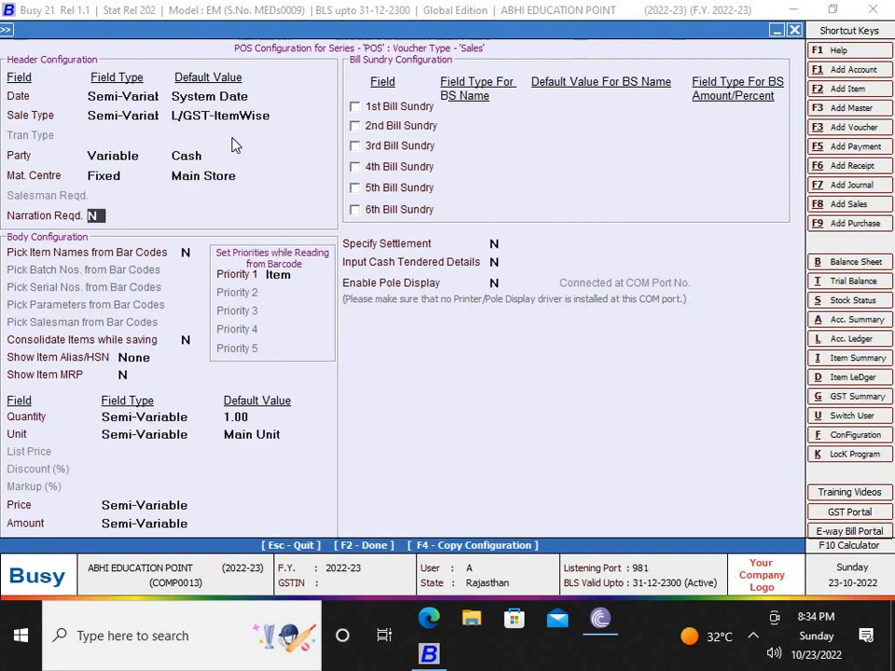
Step: Keep Narration Reqd. and the bar code options at their defaults and set Show Item MRP to Y
key(Return)
key(Return)
key(Return)
key(Return)
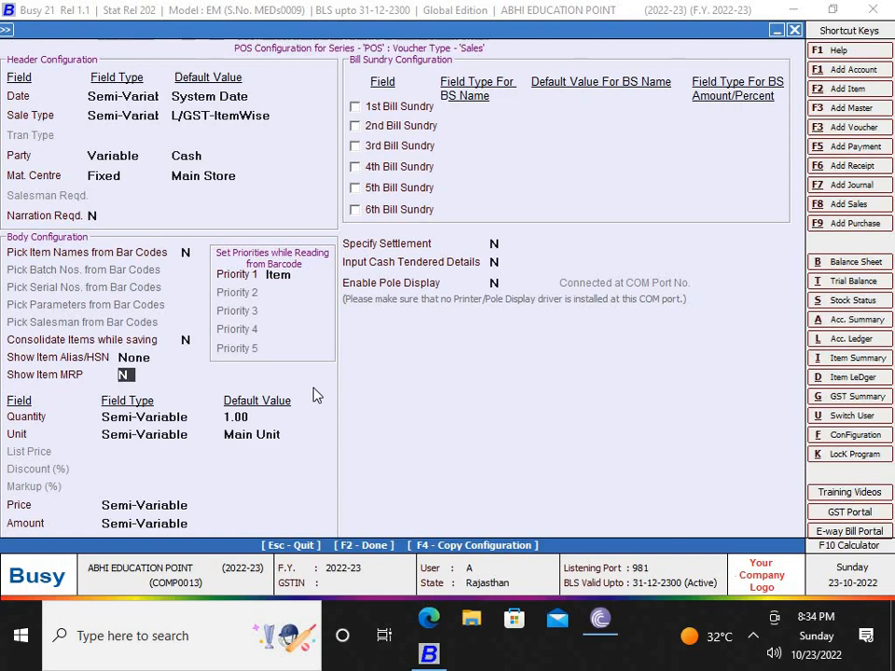
key(y)
Step: Enable the 1st Bill Sundry with a Fixed name type, Discount as default, and a Variable amount type
click(355, 107)
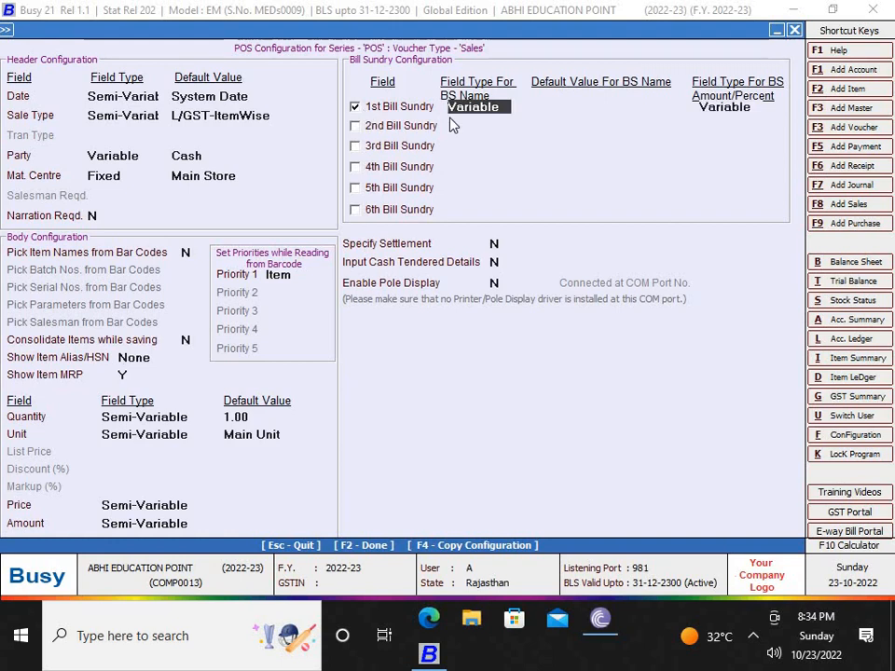
key(Return)
key(Up)
key(space)
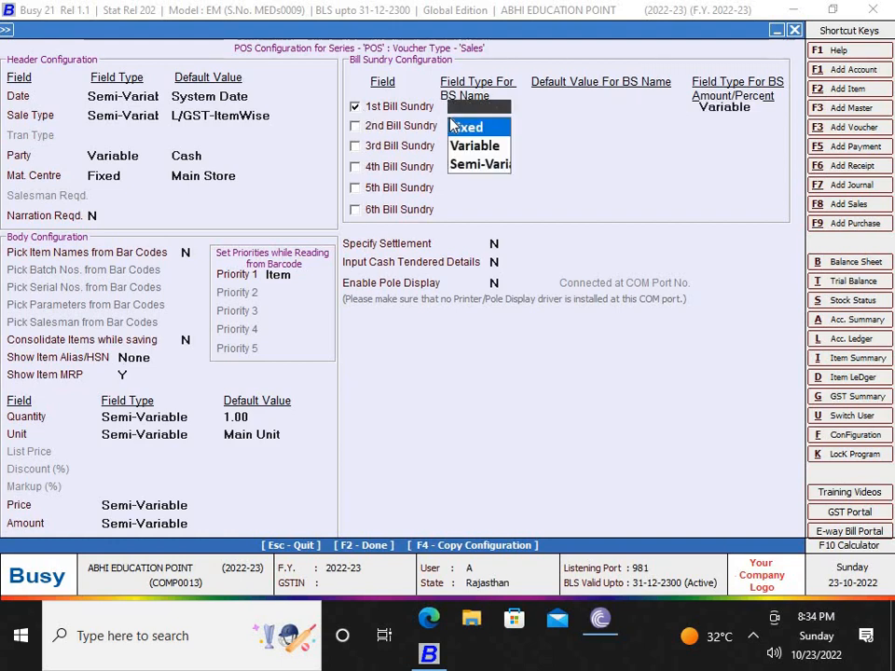
click(456, 127)
text(Di)
key(Return)
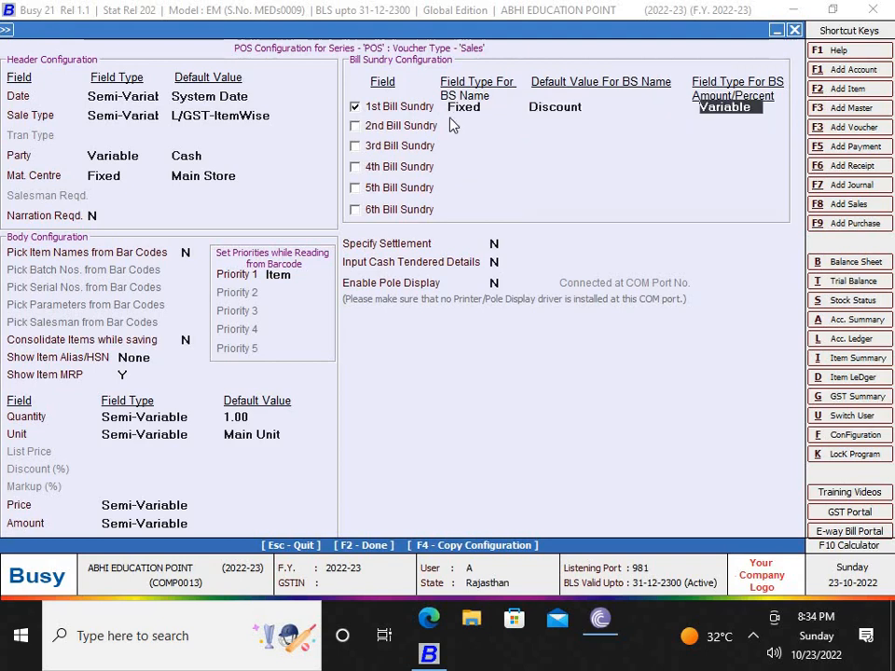
key(Return)
Step: Enable the 2nd Bill Sundry with a Fixed name type and Rounded Off (+) as its default
key(space)
key(Return)
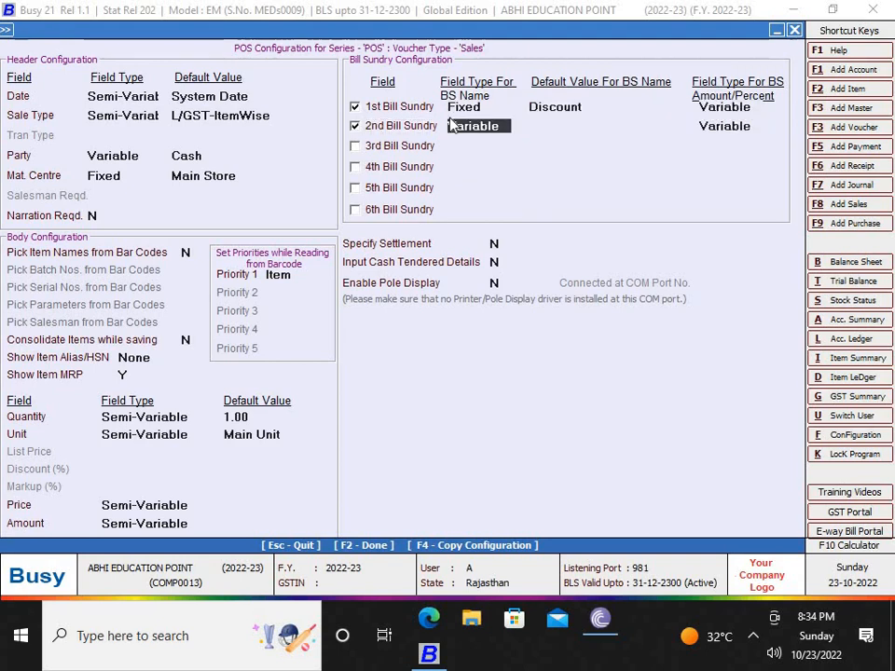
key(space)
key(Return)
text(R)
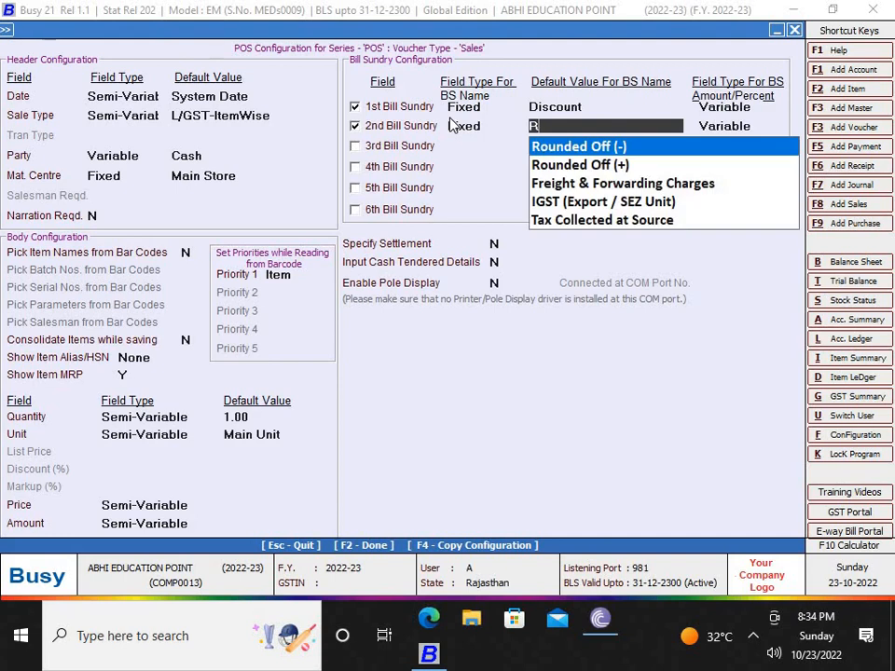
key(Down)
key(Return)
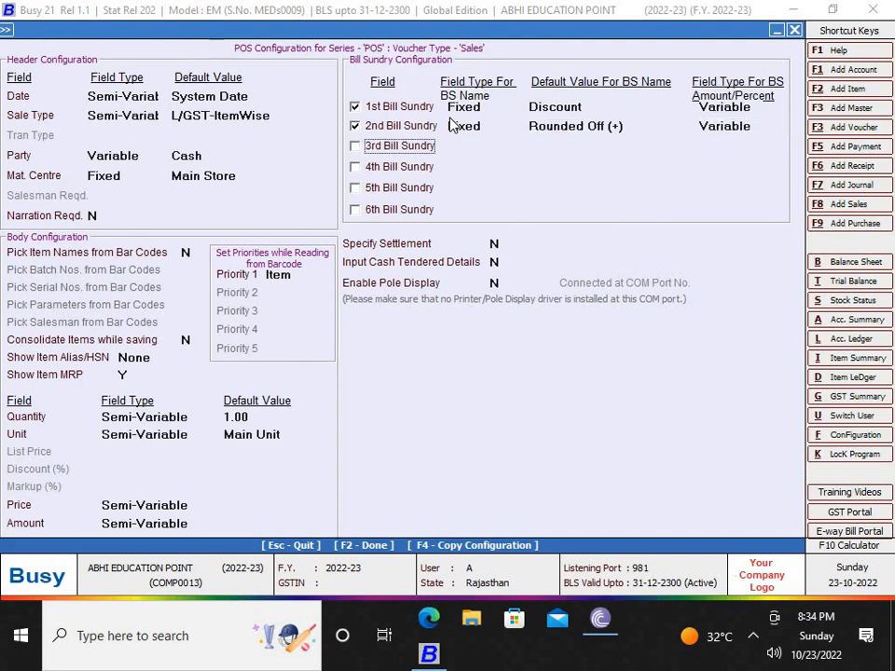
Step: Enable the 3rd Bill Sundry with a Fixed name type and Rounded Off (-) as its default
key(space)
key(Return)
key(space)
key(Return)
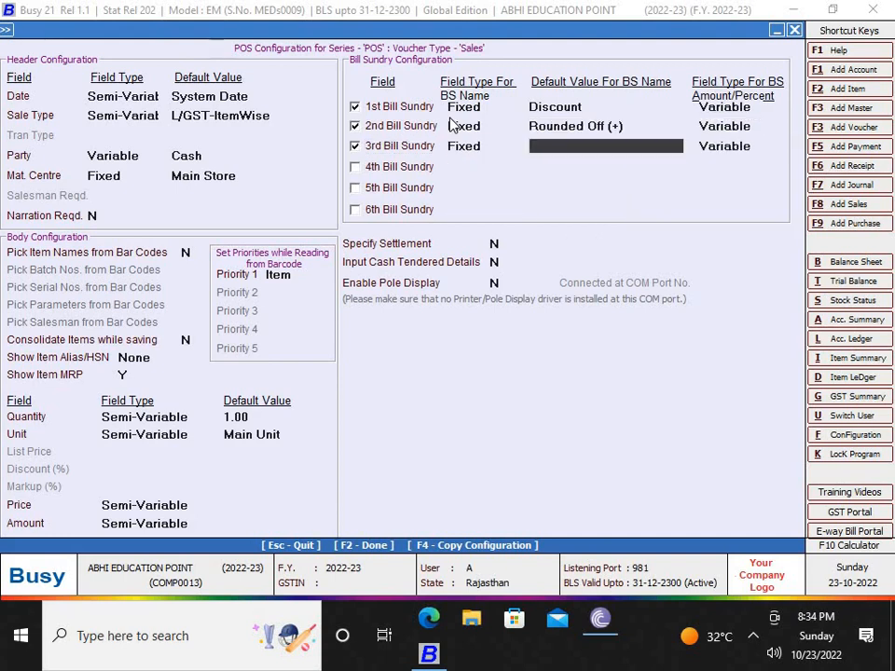
text(R)
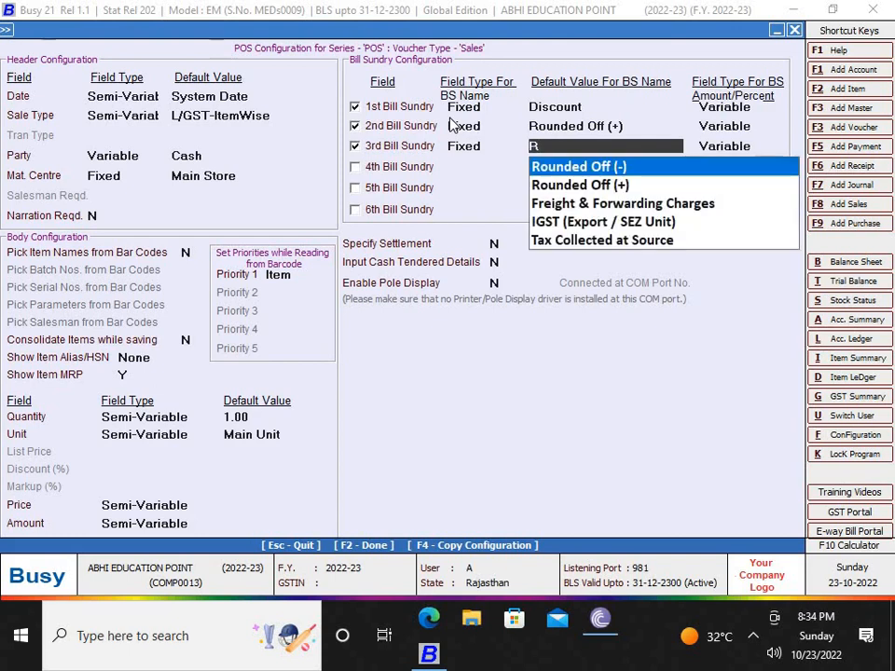
key(Return)
key(Return)
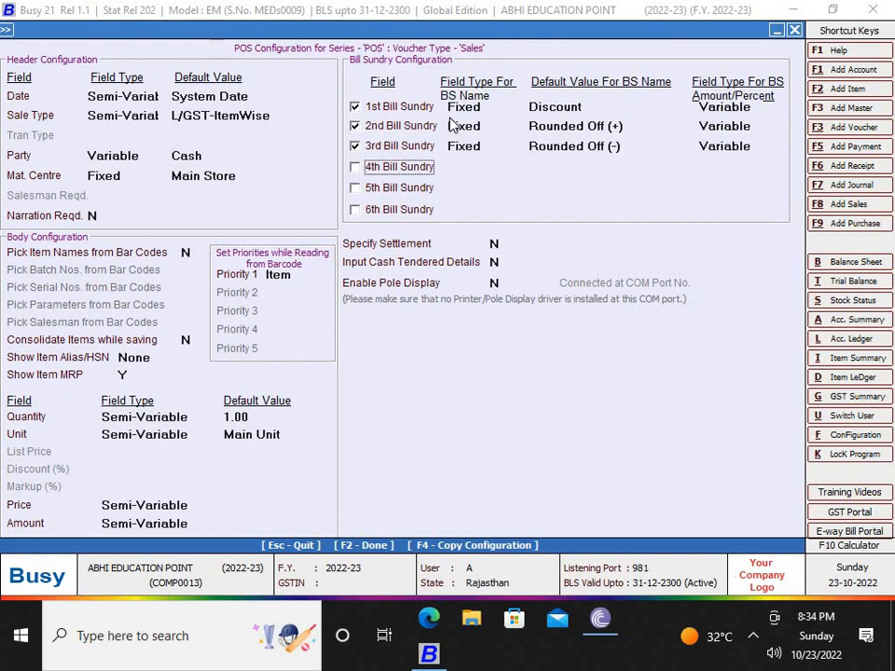
Step: Set Specify Settlement to Y and open the voucher settlement configuration
key(Return)
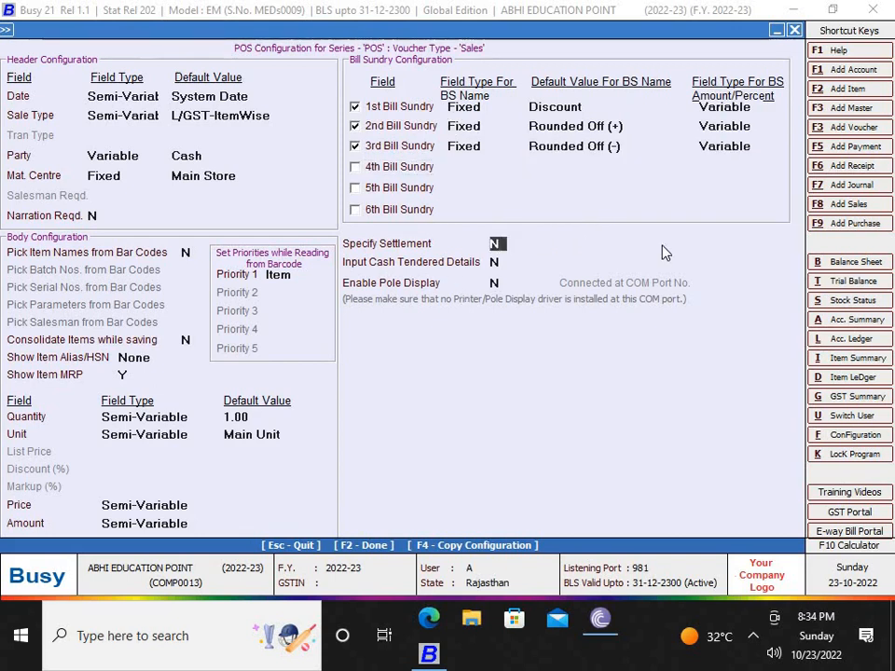
key(y)
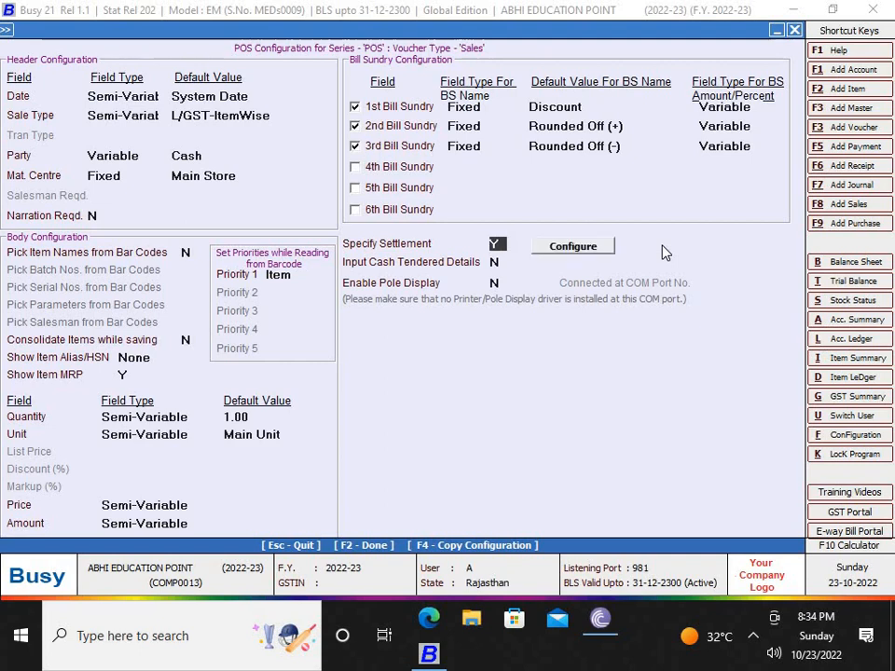
click(604, 253)
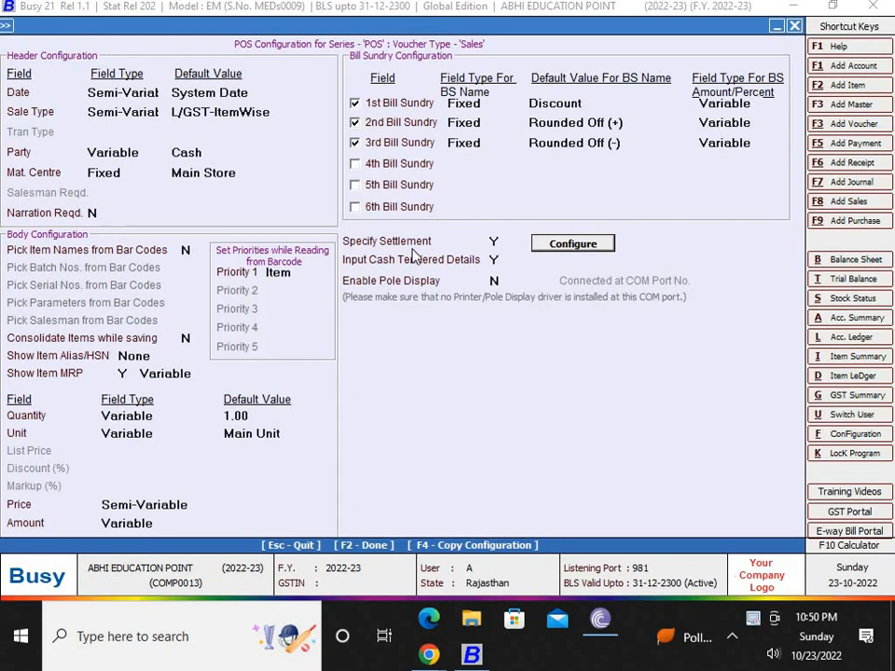
click(550, 247)
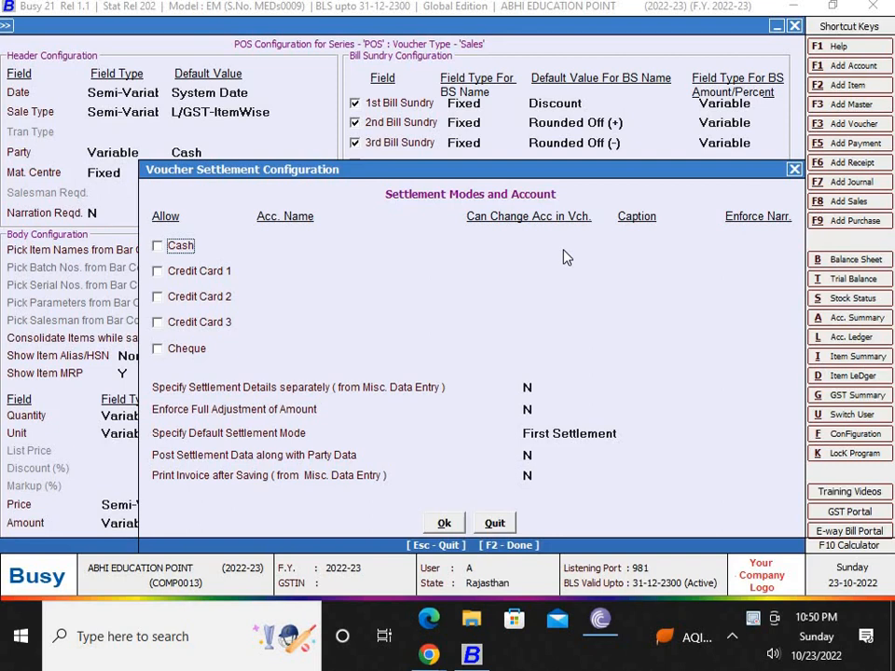
Step: Allow settlement by Cash to the Cash account and by Credit Card 1 and Cheque to SBI BANK, and accept the settlement configuration
click(171, 247)
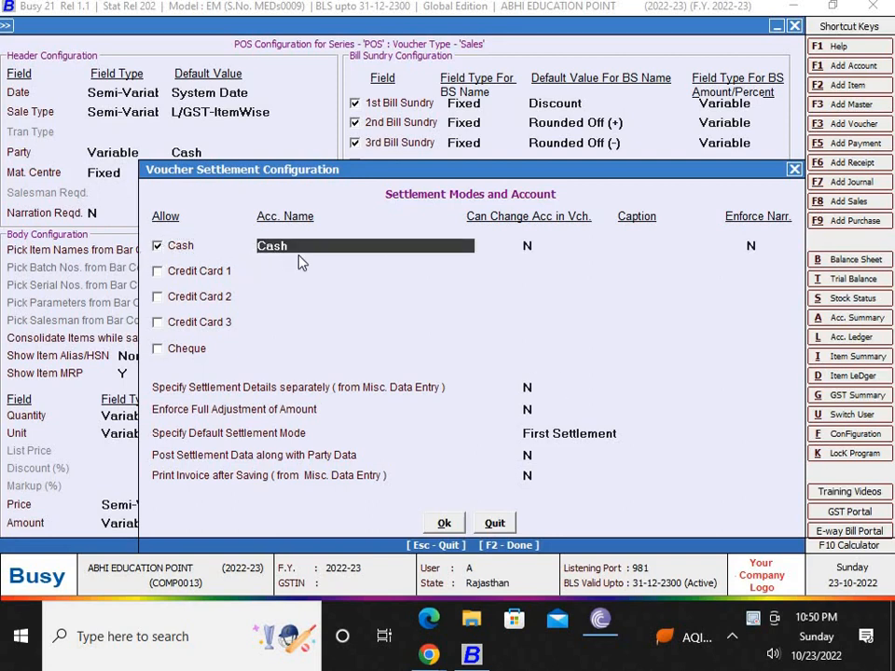
click(157, 272)
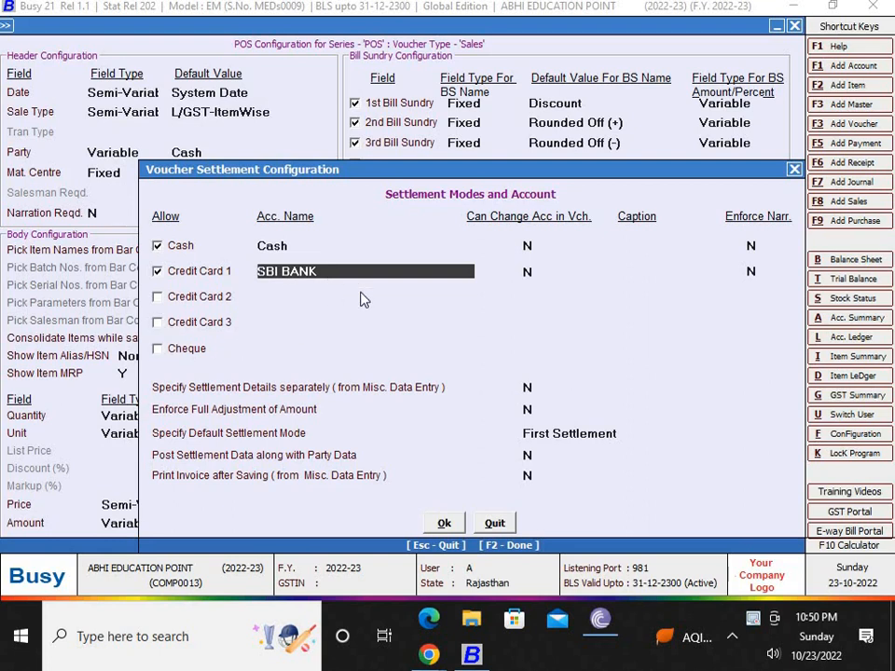
click(191, 352)
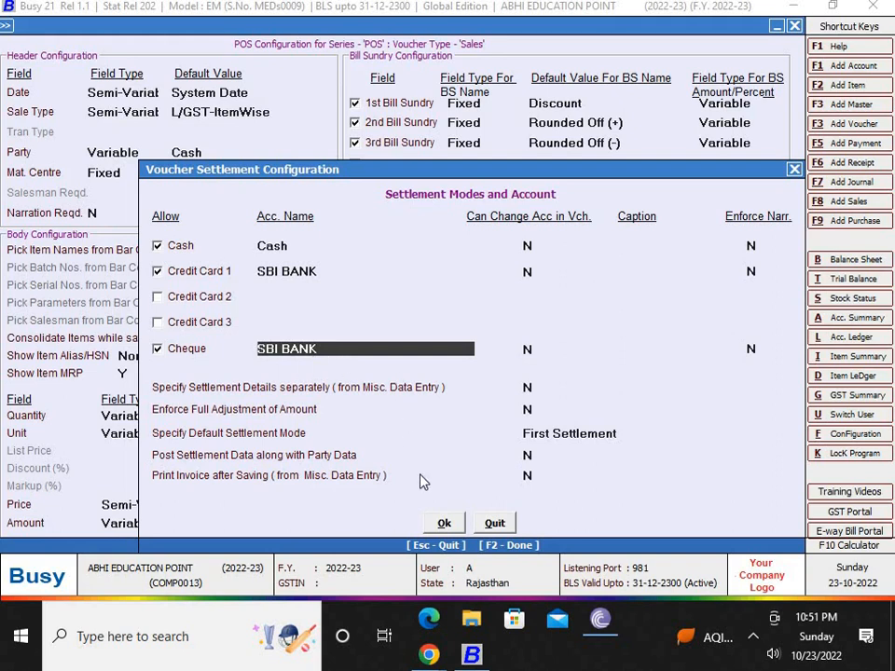
click(444, 524)
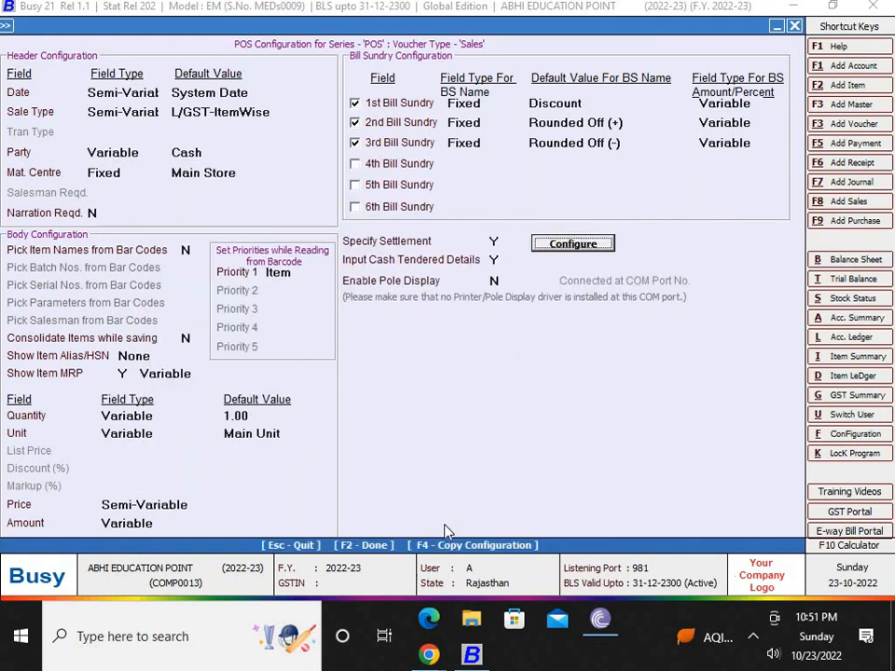
click(497, 261)
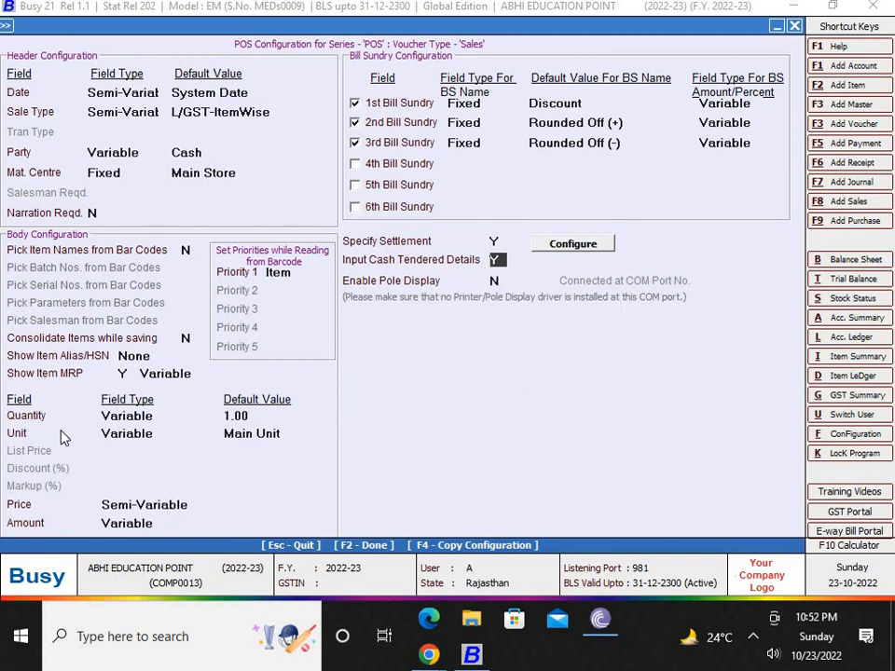
Step: Set the body's Quantity field type to Variable with a default value of 0
click(147, 419)
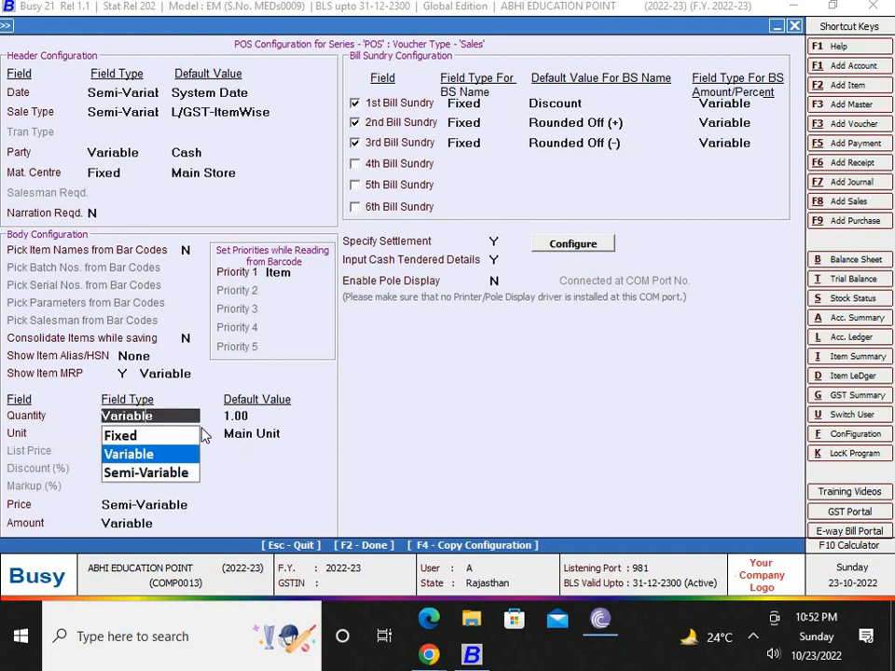
click(192, 455)
key(Return)
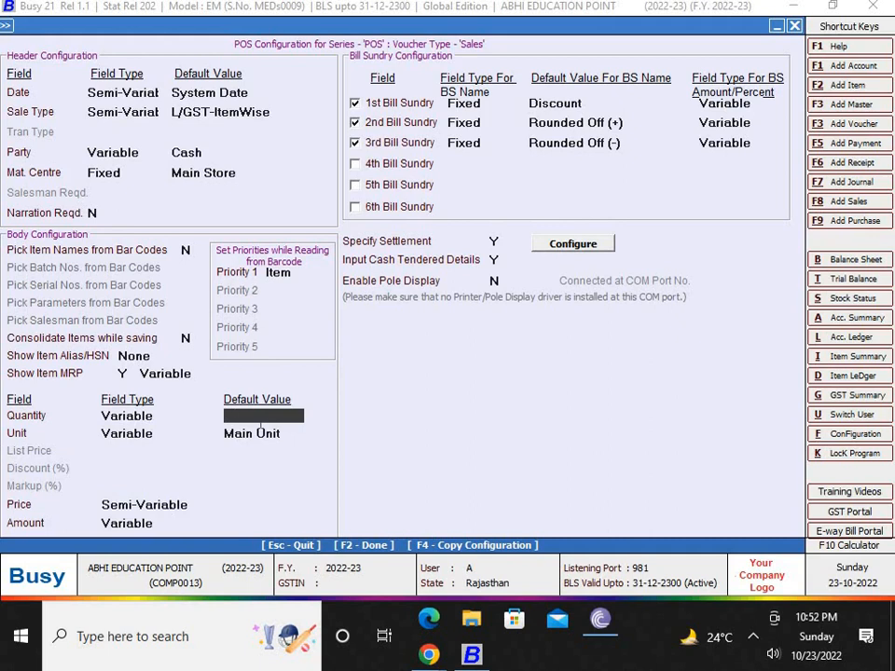
text(0)
key(Return)
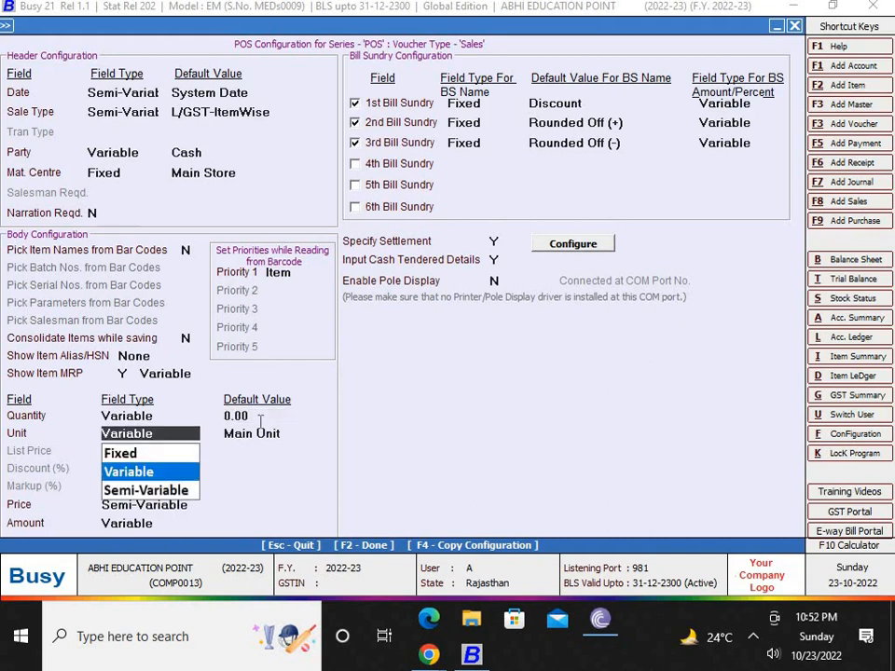
Step: Keep Unit as Variable with Main Unit and set the Price field type to Variable
key(Return)
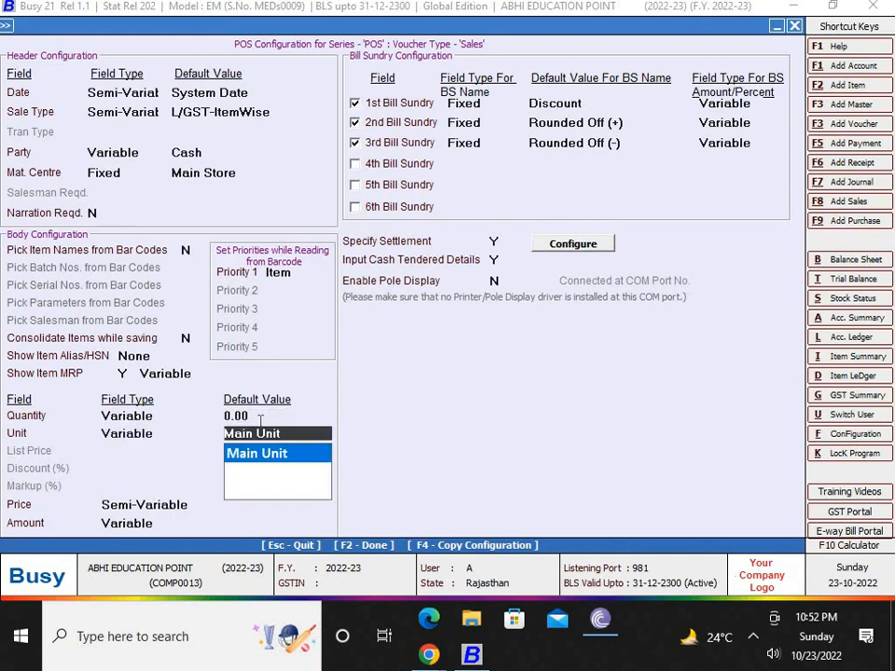
key(Return)
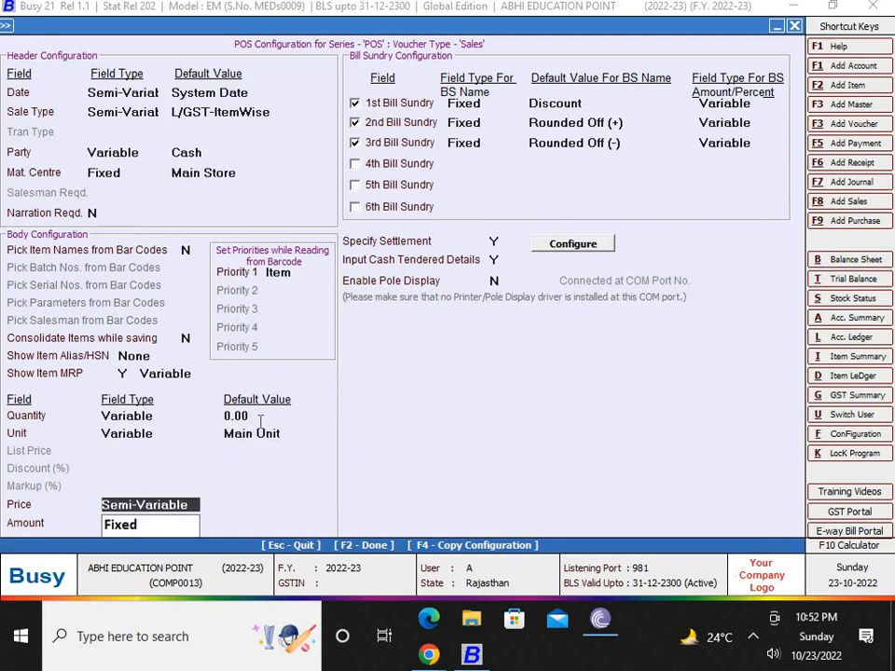
text(v)
key(Return)
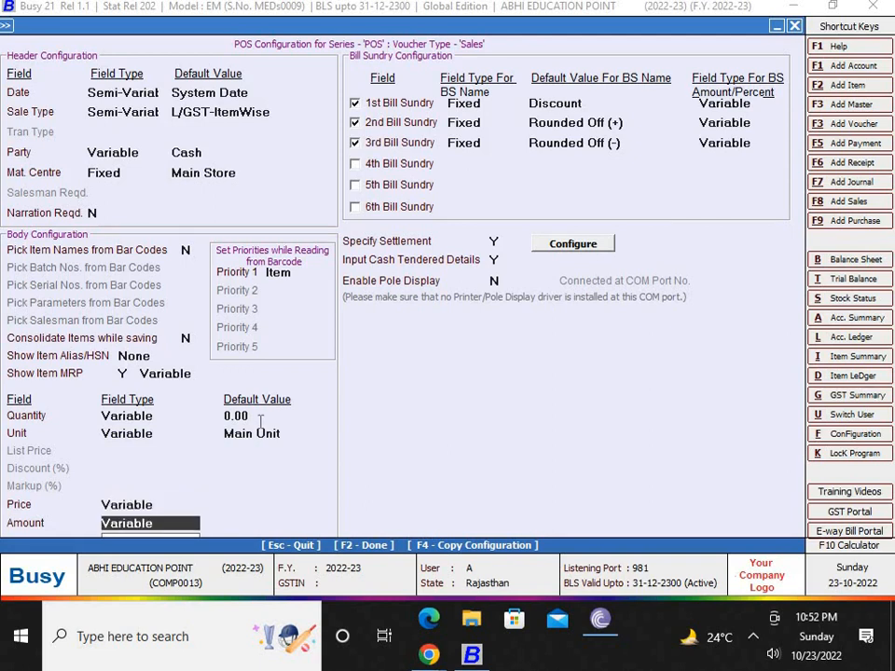
Step: Keep Item as the first barcode reading priority and save the POS configuration
click(174, 373)
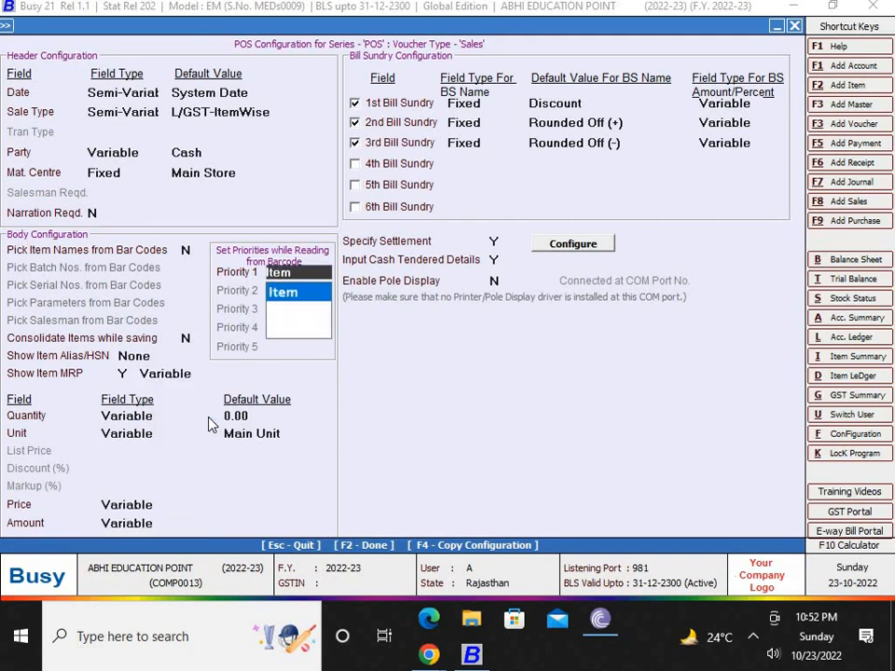
key(Return)
key(F2)
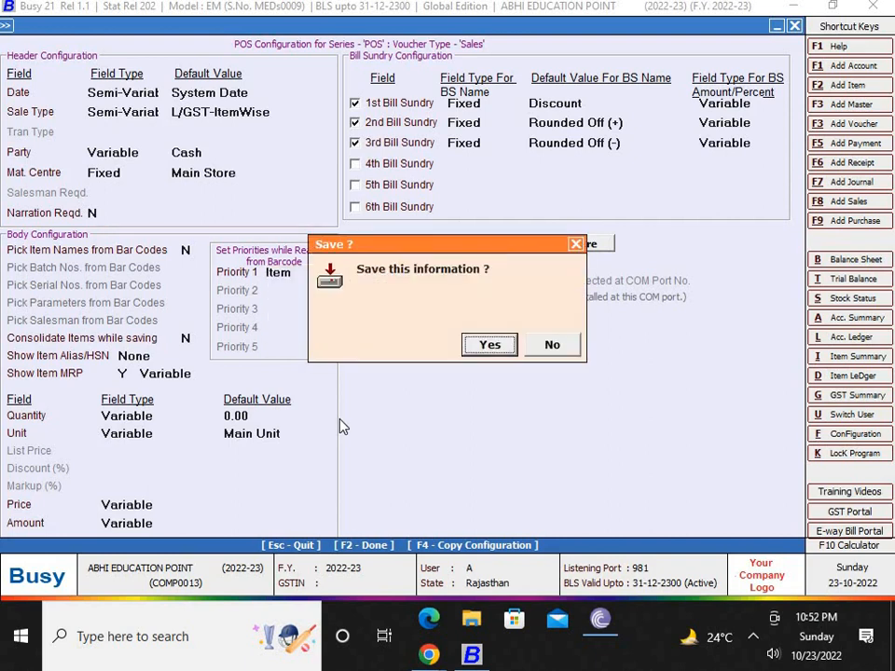
key(Return)
key(Return)
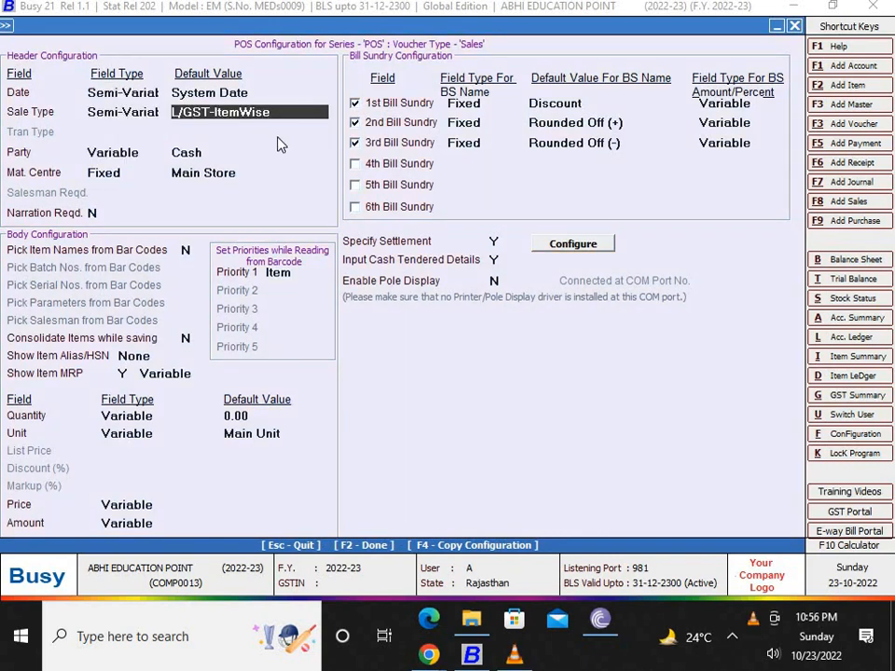
Step: Set the default value of the header's Sale Type to L/GST-TaxIncl
double_click(297, 106)
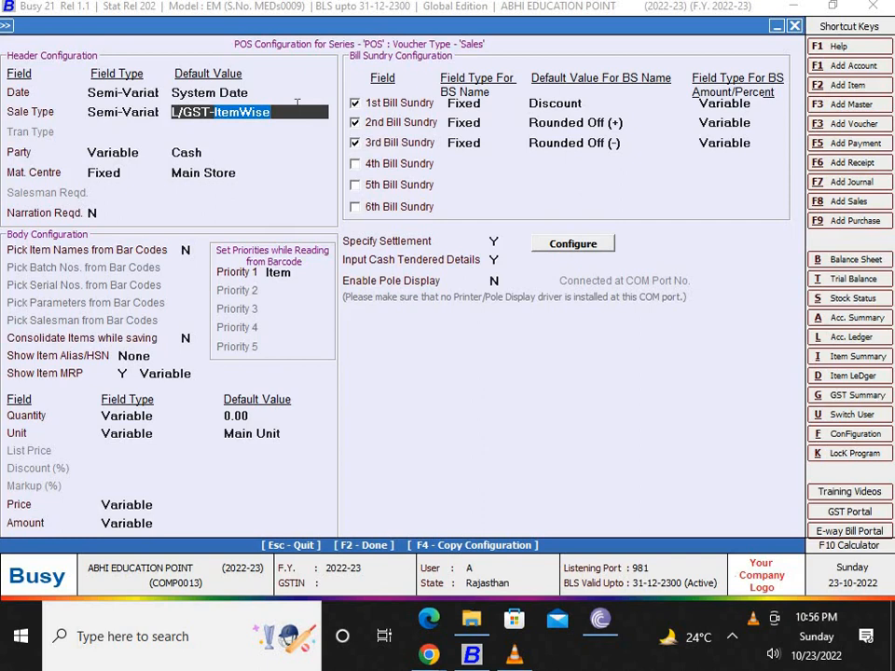
click(297, 104)
key(BackSpace)
key(BackSpace)
key(BackSpace)
key(BackSpace)
key(BackSpace)
key(BackSpace)
key(BackSpace)
key(BackSpace)
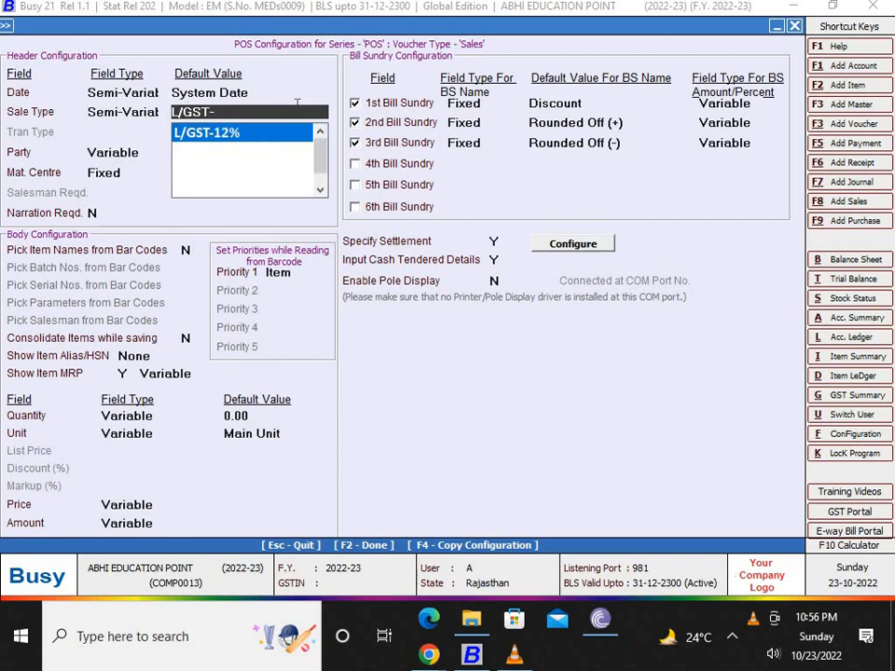
key(Down)
key(Down)
key(Down)
key(Down)
key(Down)
key(Down)
key(Down)
key(Down)
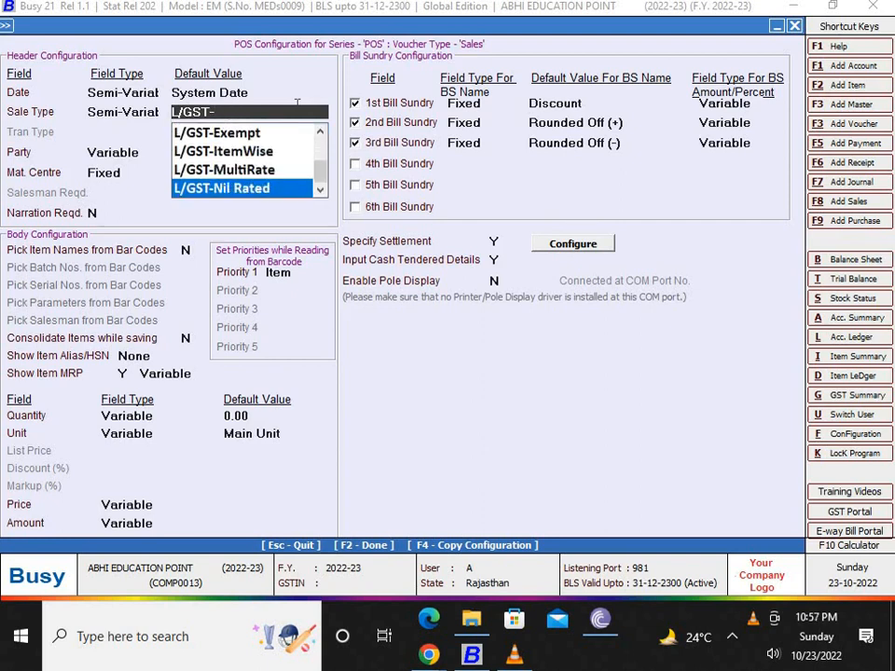
key(Down)
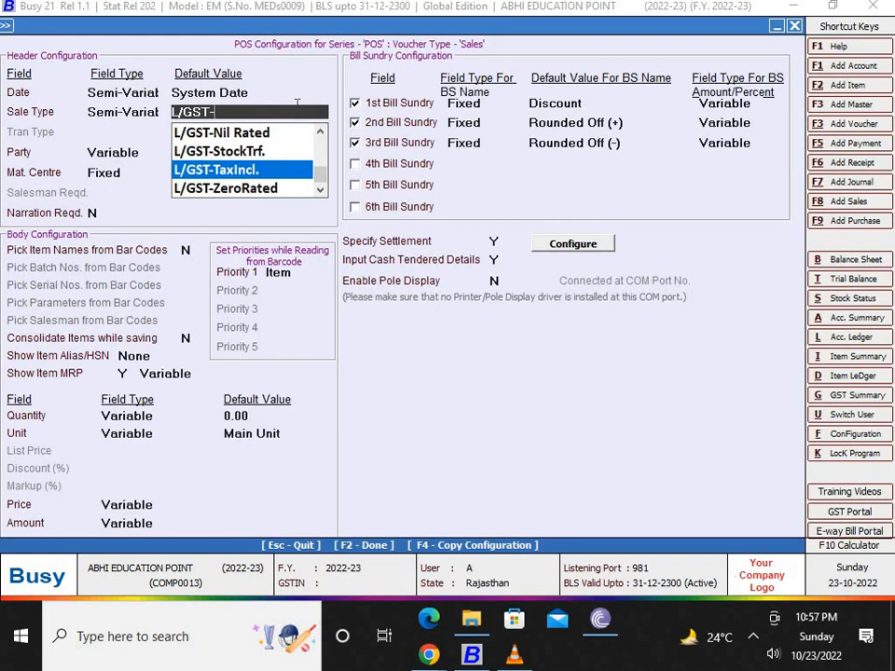
key(Return)
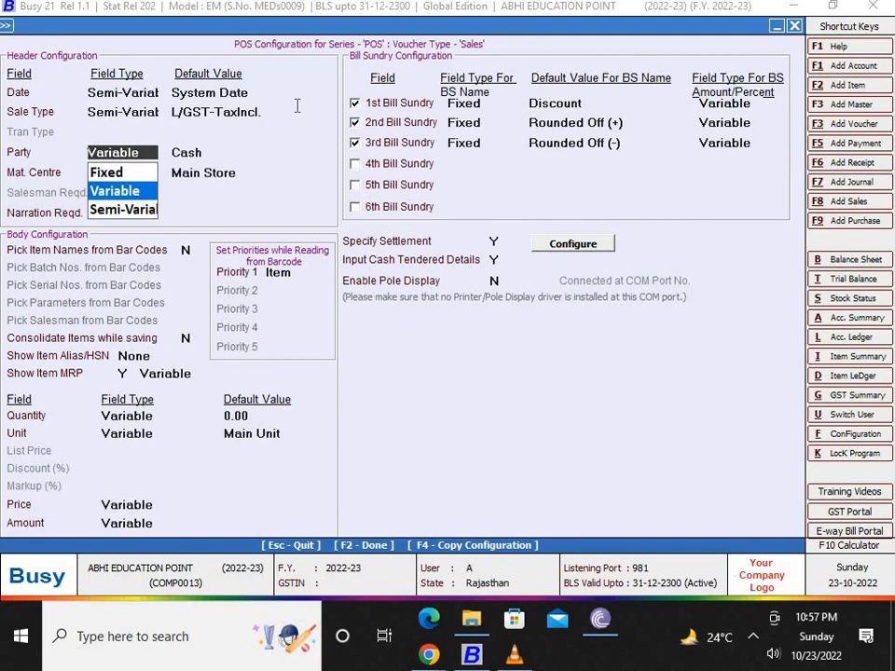
Step: Keep the party field type as Variable with Cash as default, and save the changed POS configuration
key(Return)
key(Return)
key(Return)
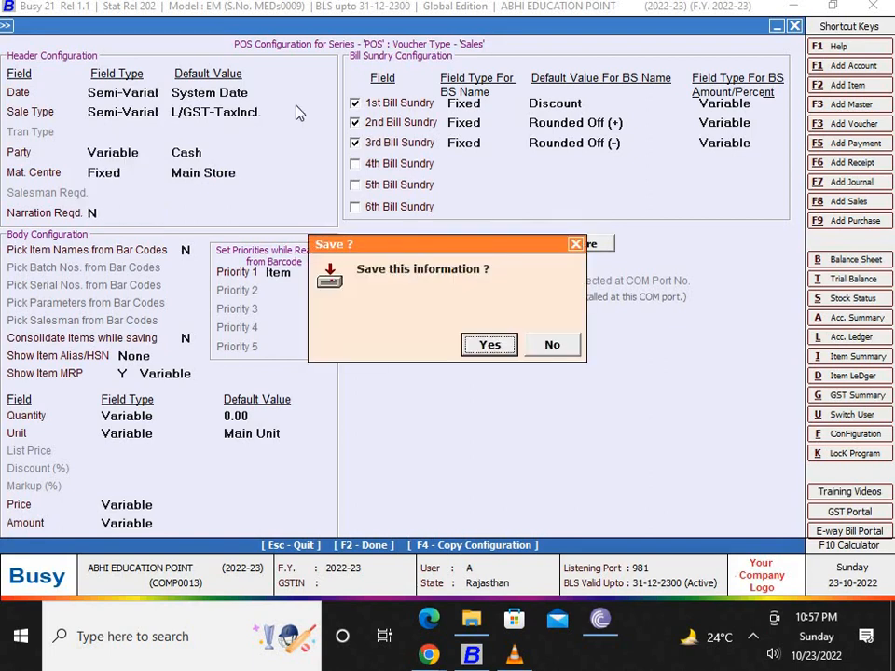
key(Return)
key(Return)
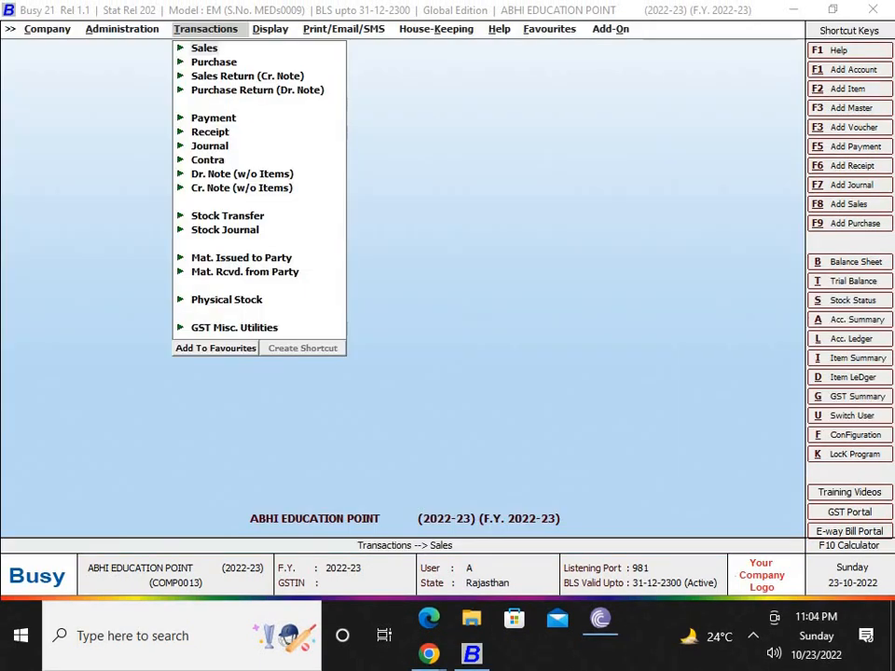
Step: Start adding a sales voucher in the POS data entry mode
click(200, 49)
click(230, 62)
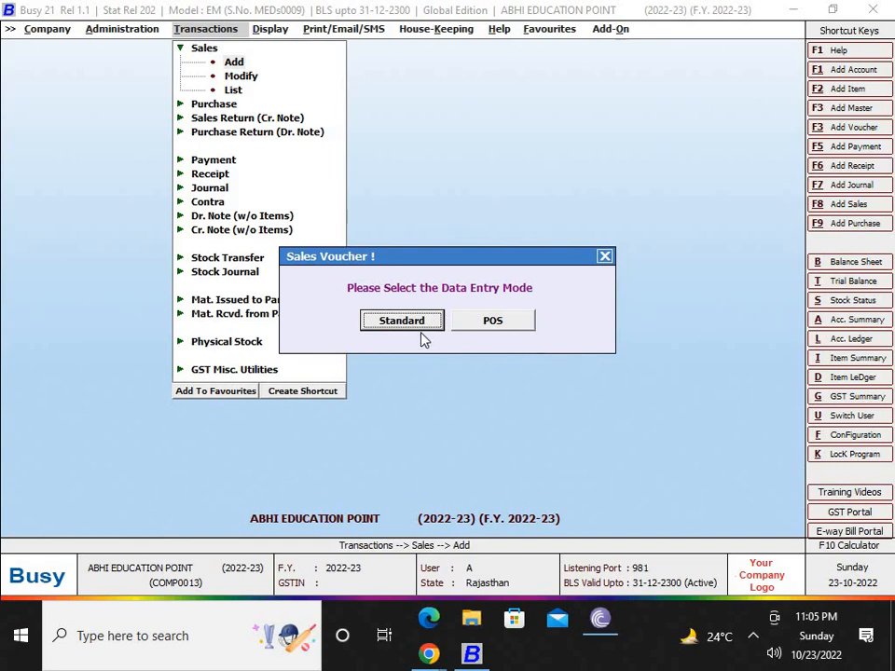
click(482, 327)
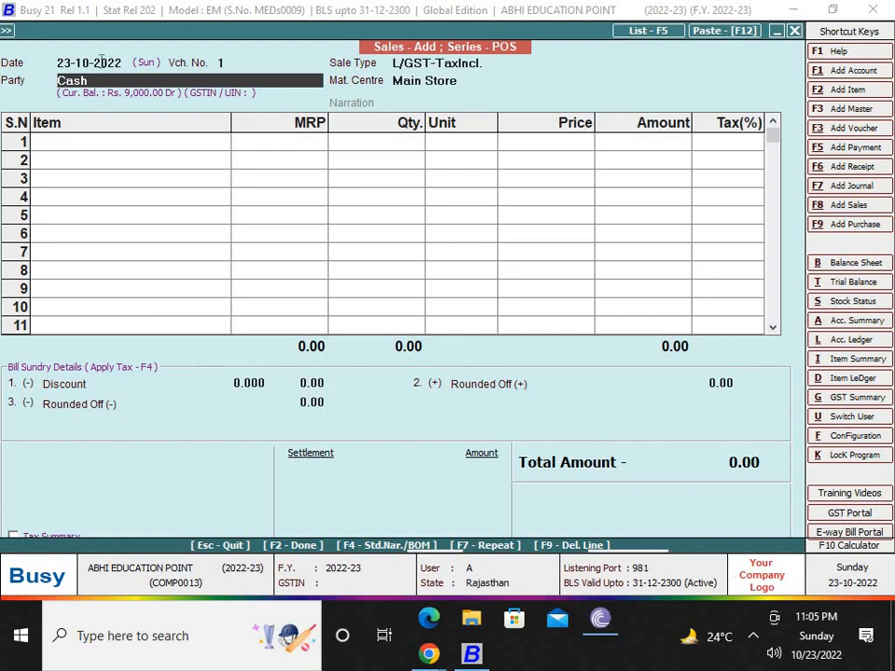
Step: Keep the voucher's date, number and sale type, and set the party to SHAGUN ENTERPRSIES
click(101, 62)
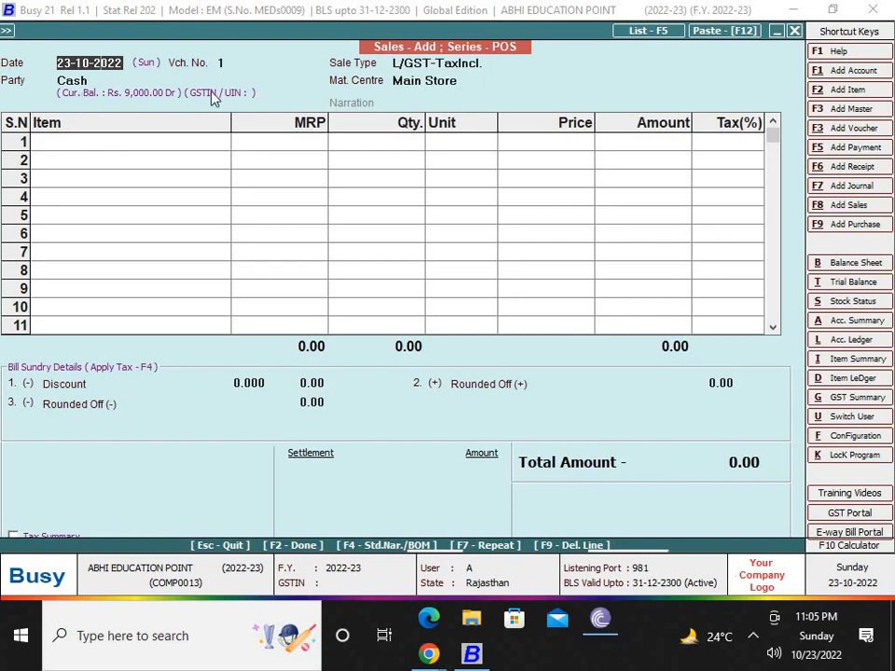
click(233, 58)
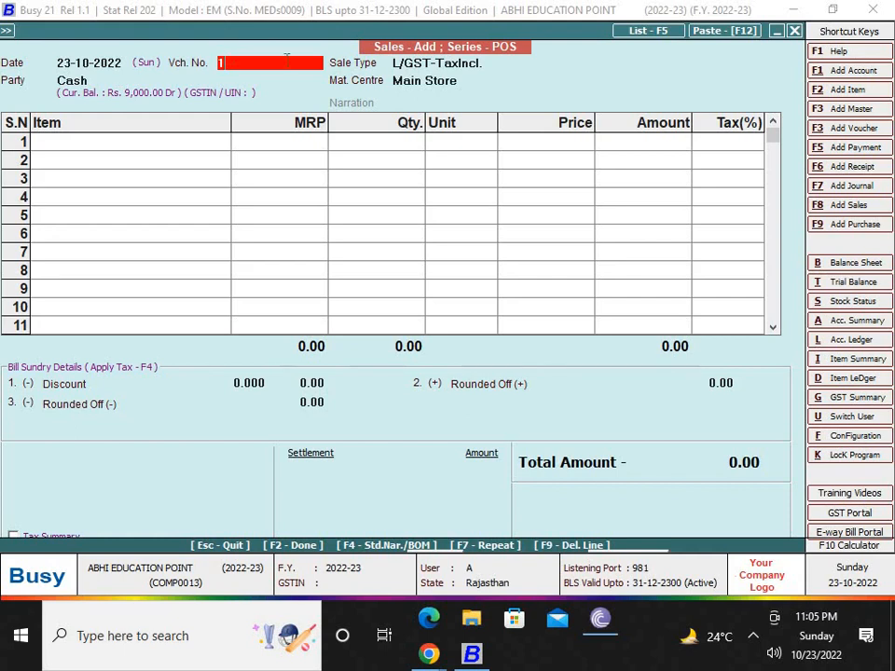
click(425, 63)
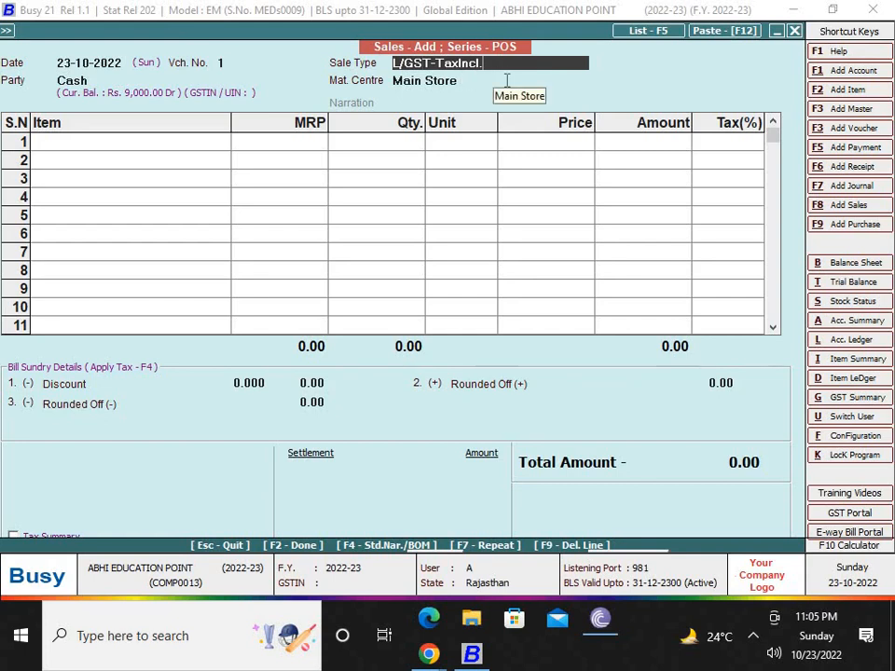
click(119, 82)
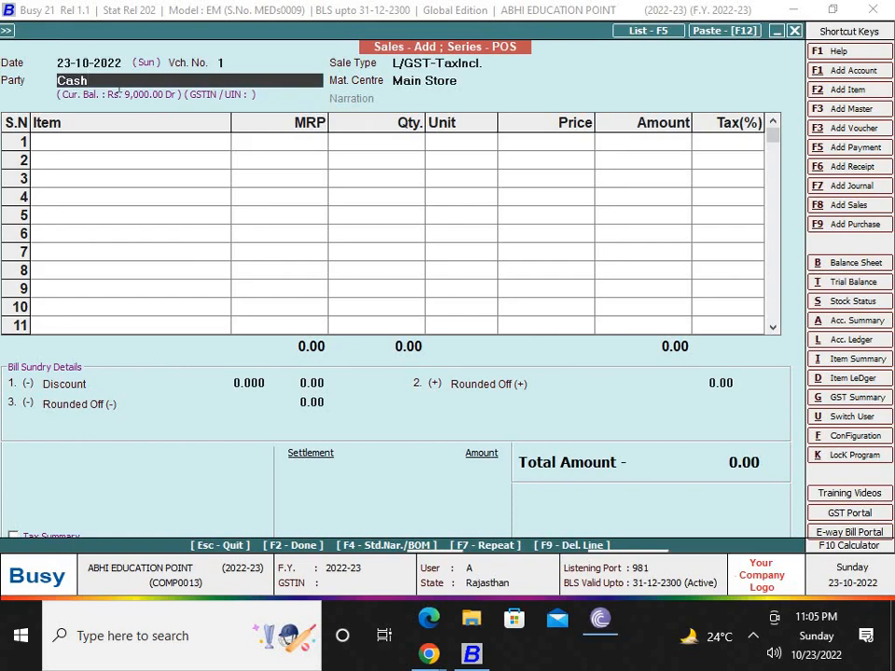
key(BackSpace)
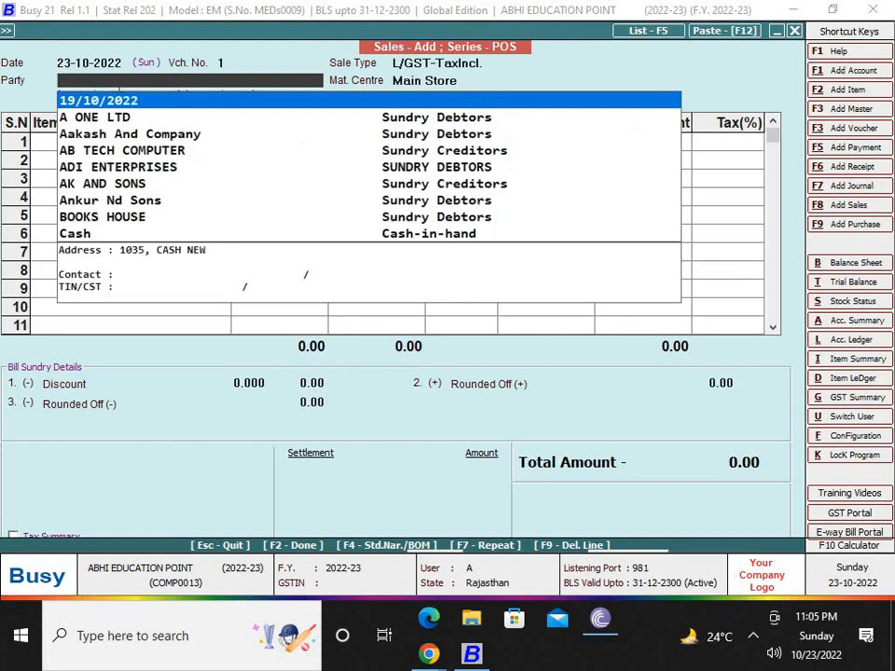
text(SH)
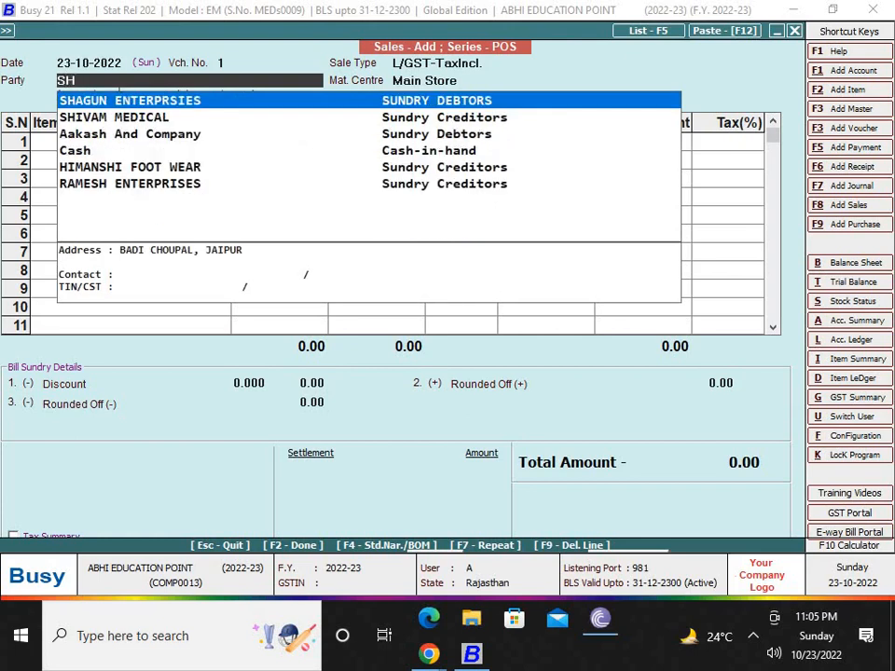
key(Return)
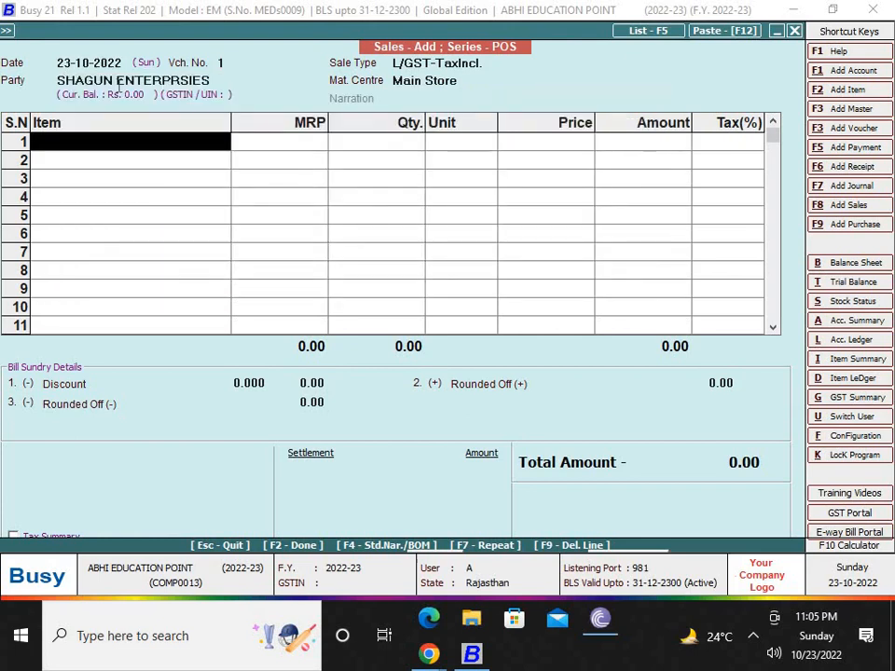
Step: Add PARLE G as the item on the voucher's first line, keeping its default MRP
text(p)
key(Return)
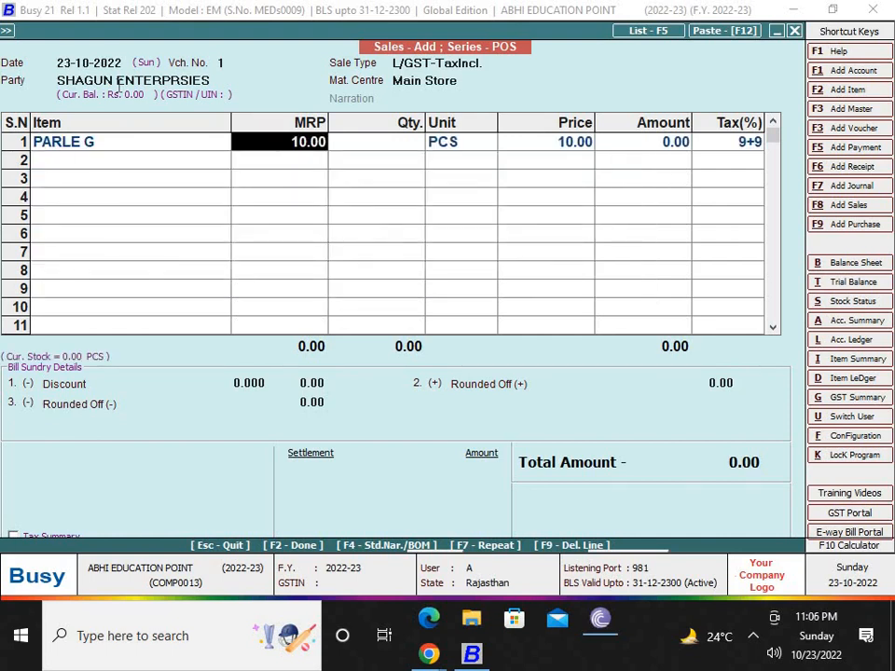
key(Return)
key(Left)
key(Left)
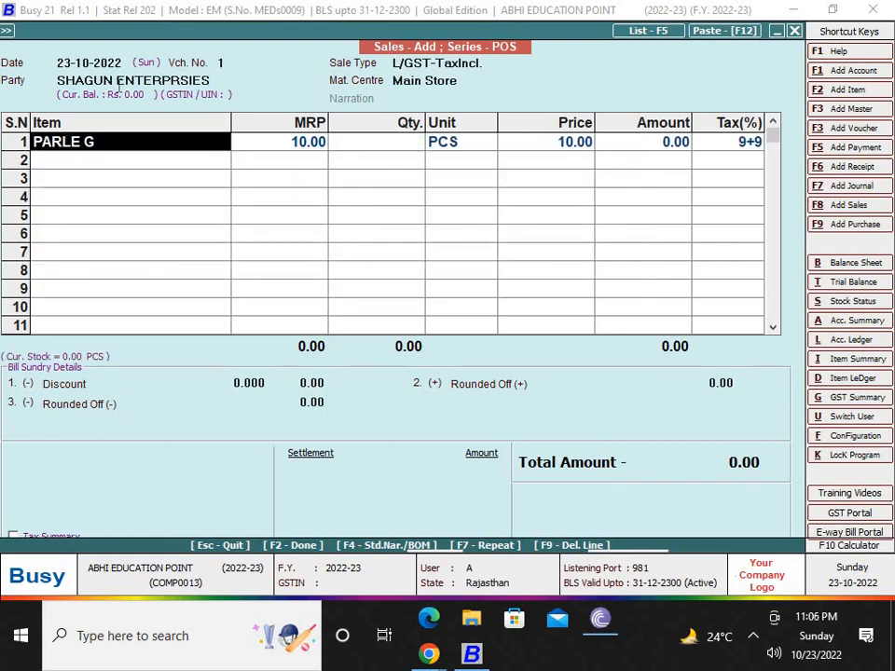
key(Return)
key(Left)
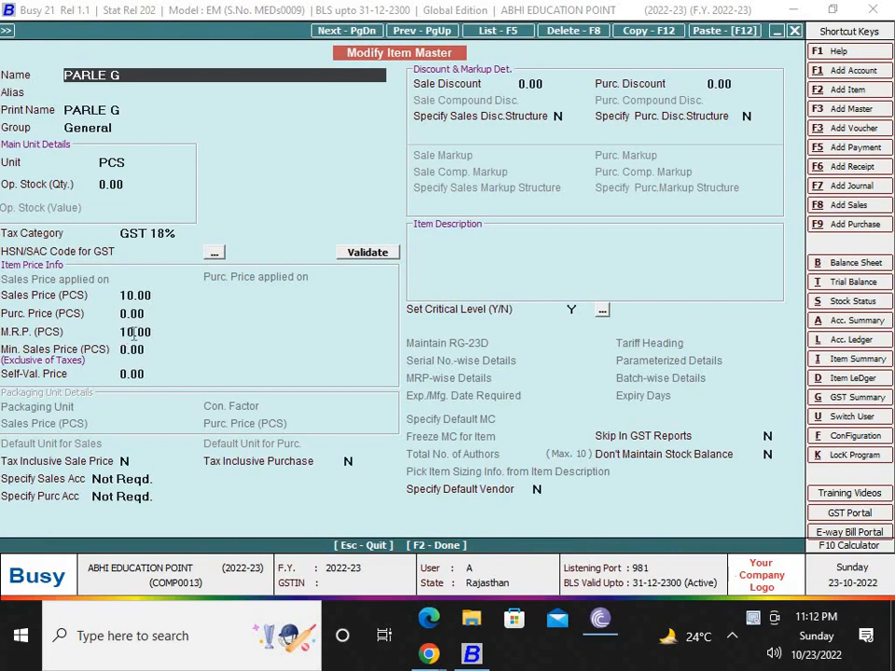
Step: Check the M.R.P. in PARLE G's item master and leave the master
click(135, 332)
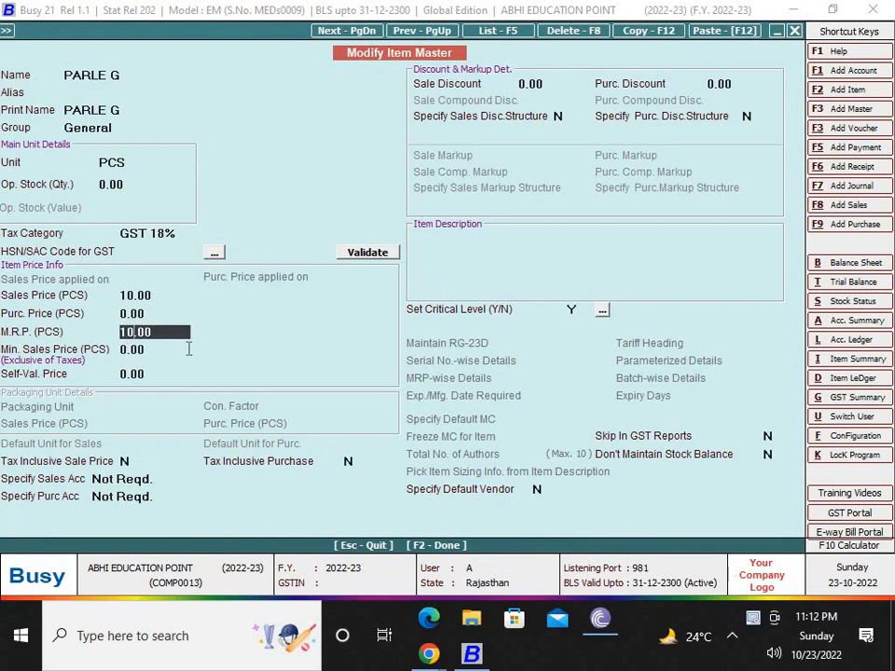
key(Escape)
key(Return)
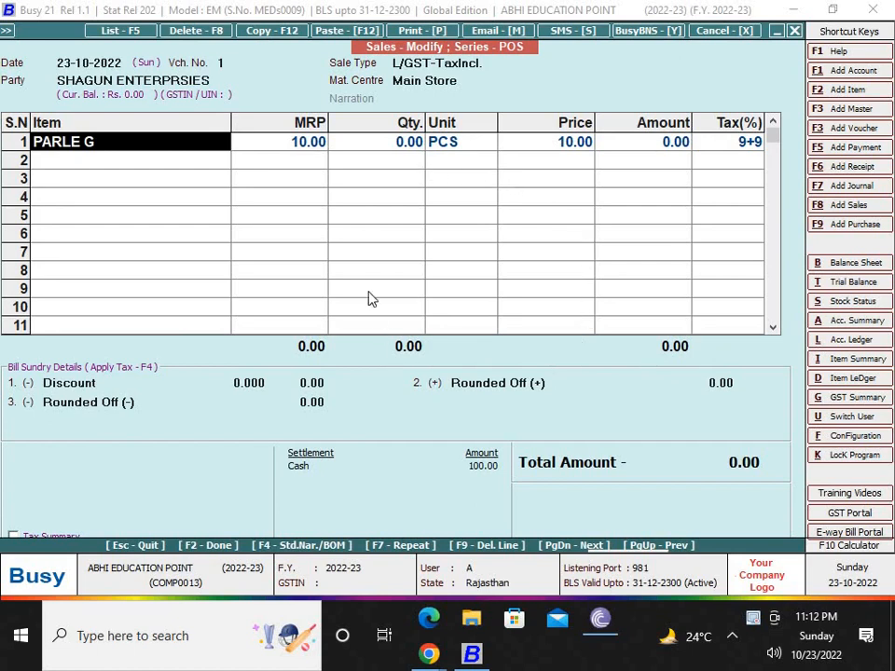
Step: Set the quantity of PARLE G to 5, keeping its unit and price, and complete the item line
click(309, 149)
click(411, 145)
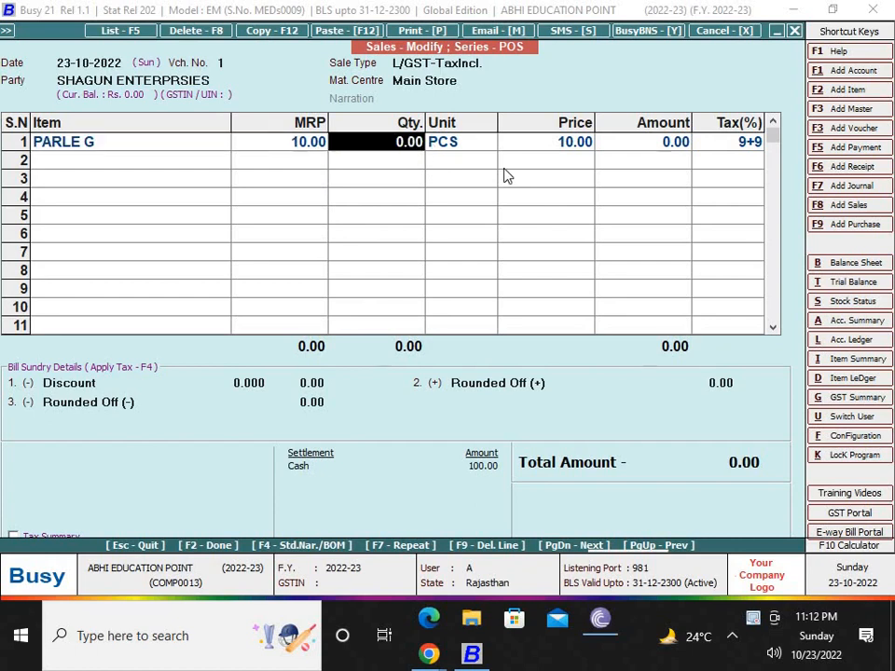
text(5)
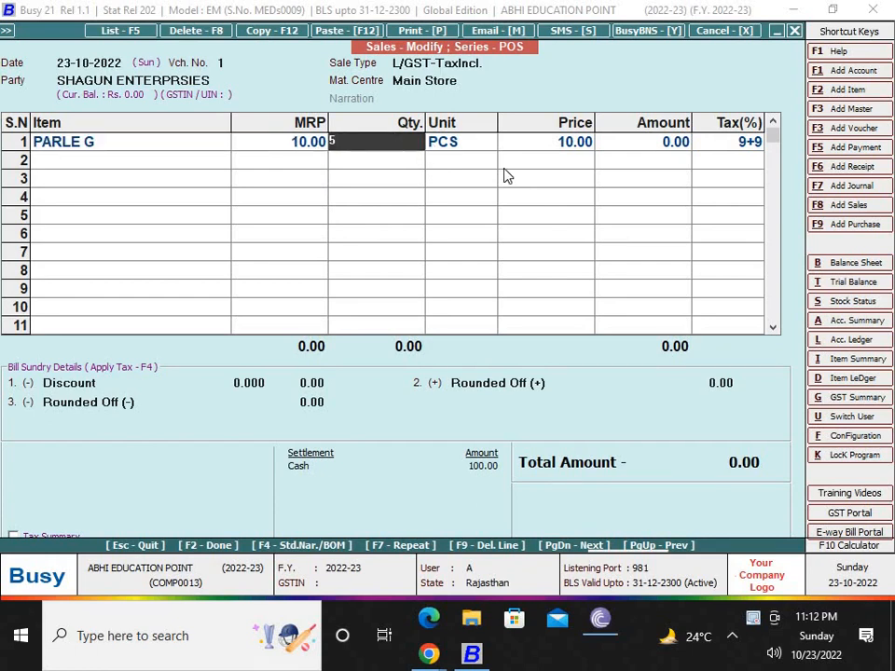
key(Return)
key(Return)
key(Return)
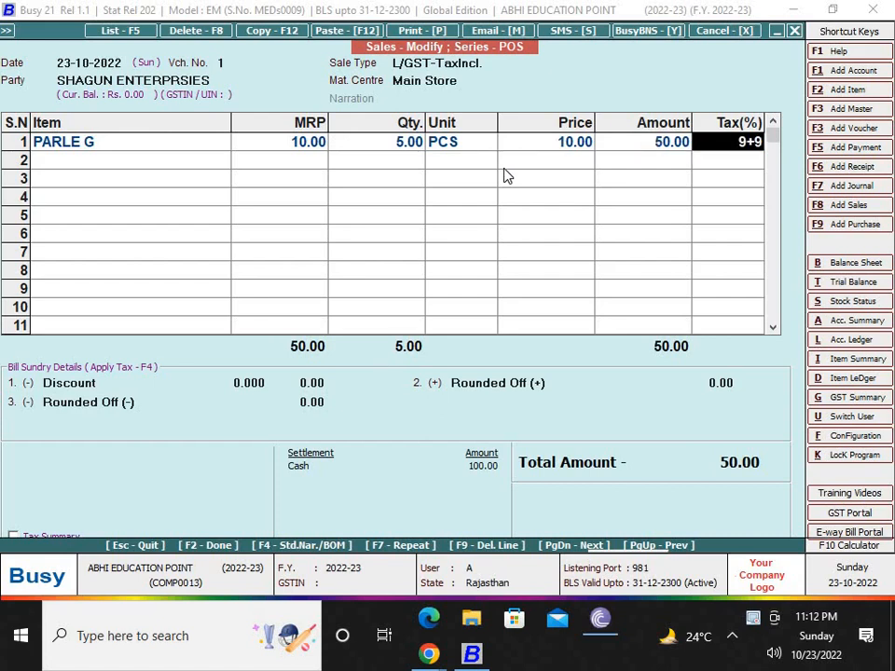
key(Return)
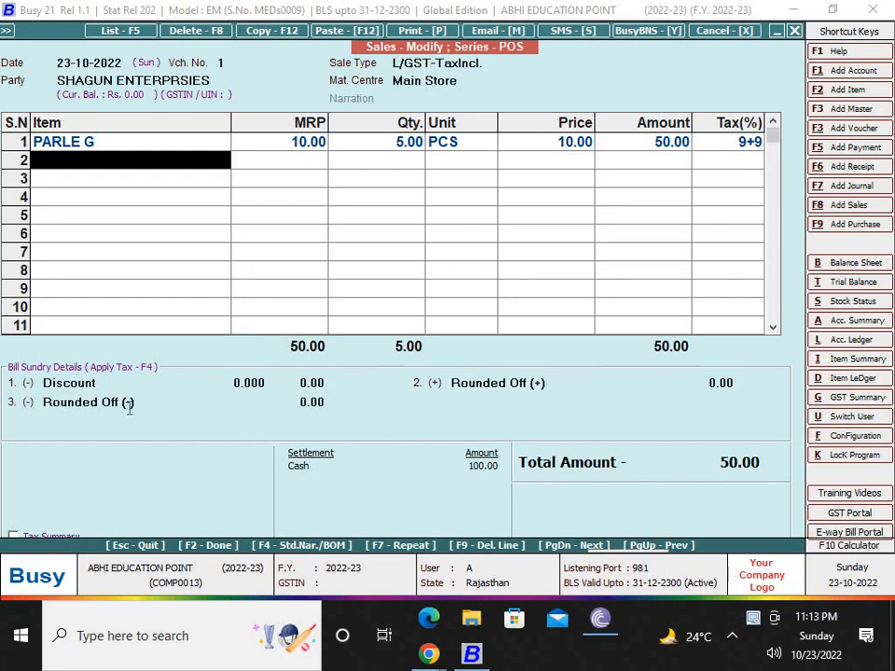
Step: Finish the voucher with a cash settlement, set the cash tendered to 50 and accept the settlement details
click(257, 383)
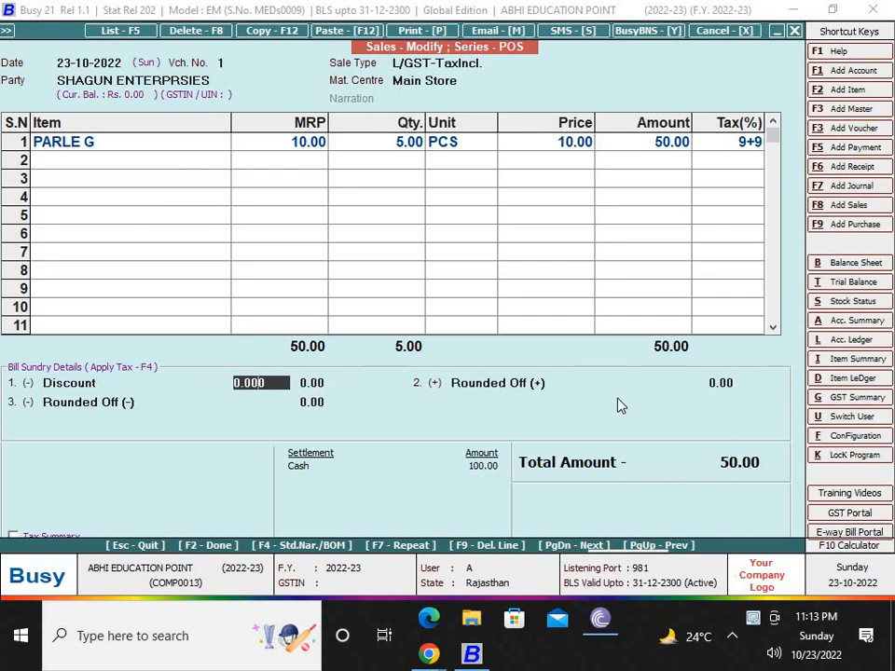
key(F2)
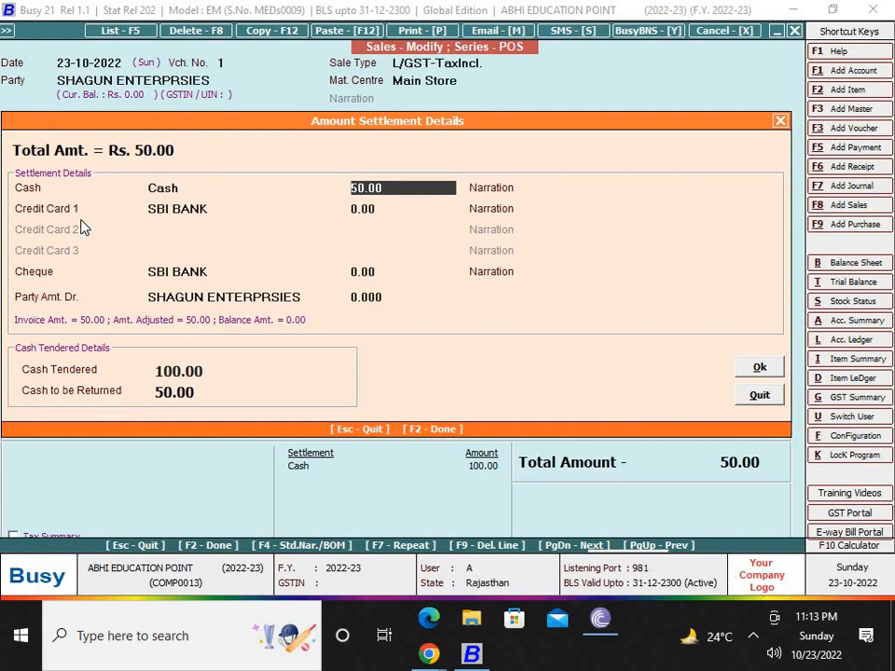
click(386, 208)
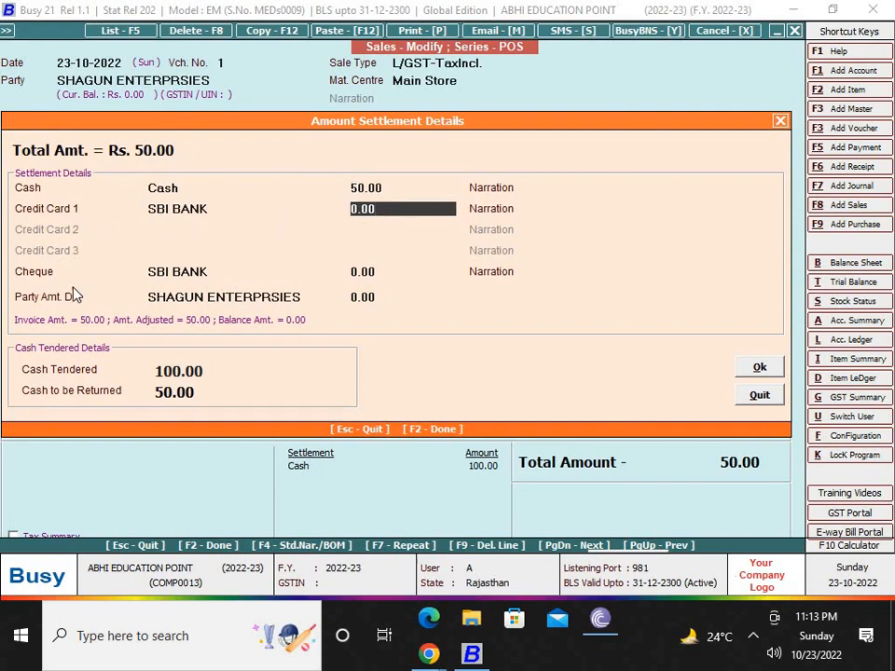
click(367, 272)
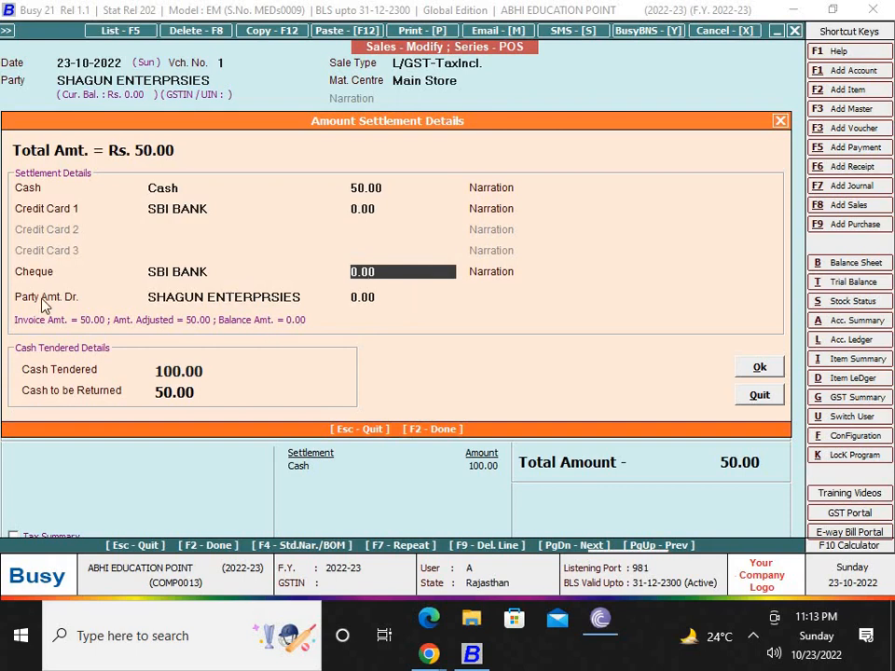
click(386, 300)
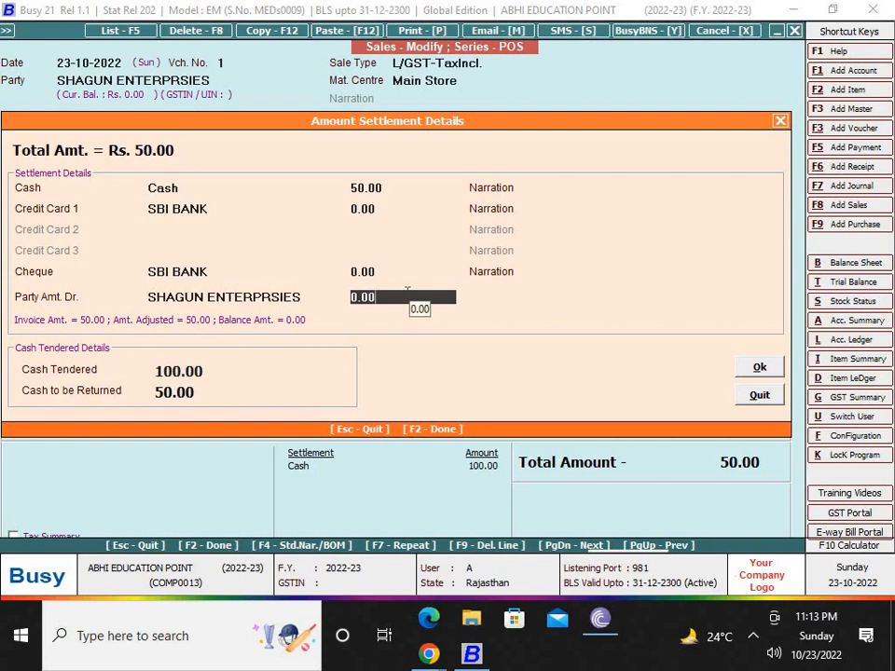
click(229, 367)
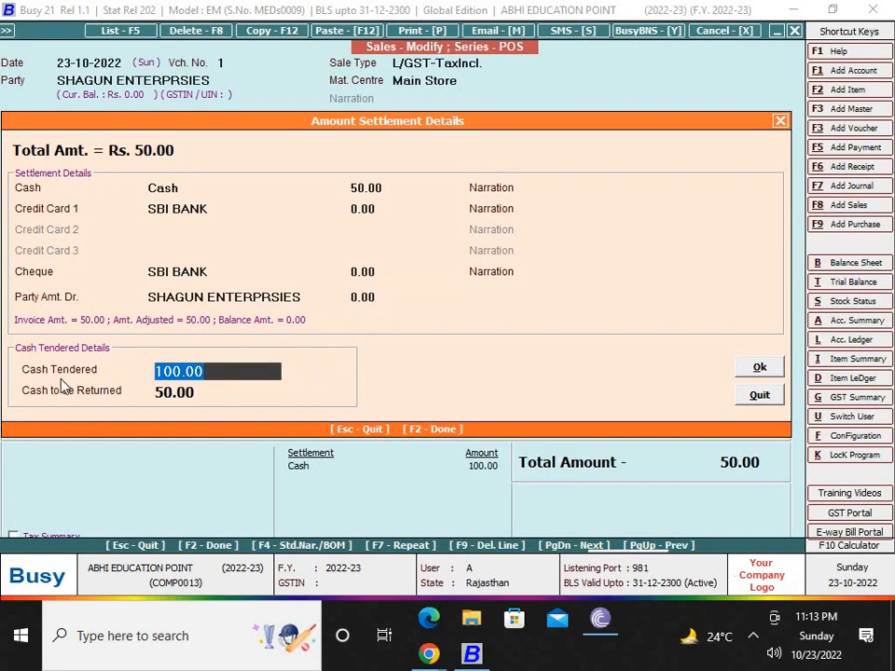
text(50)
key(Return)
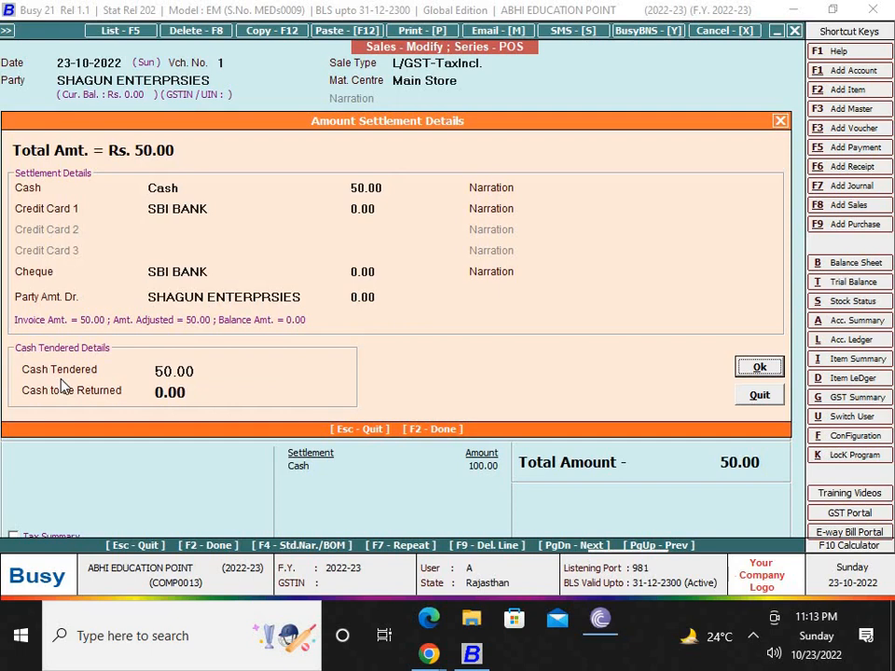
key(Return)
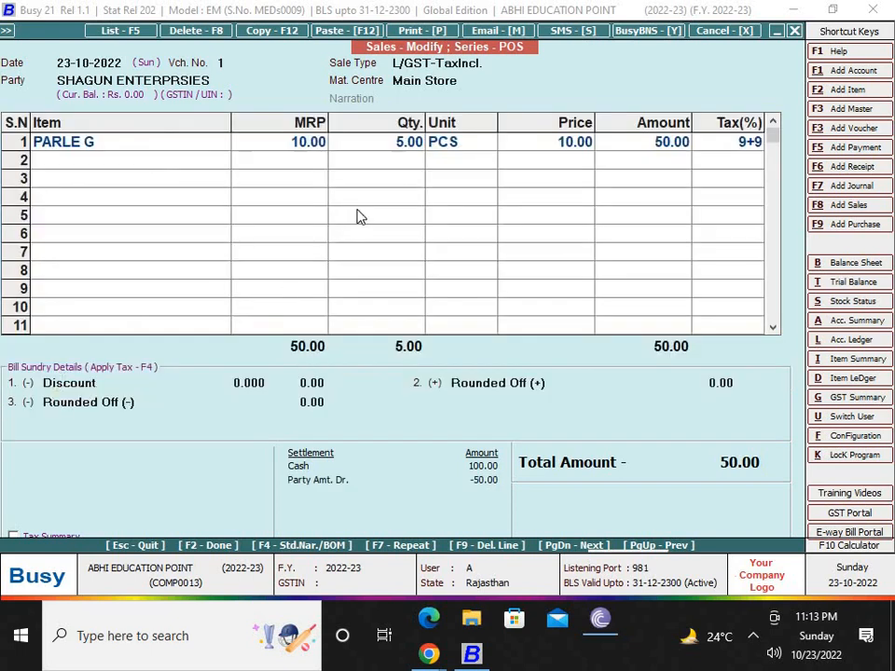
Step: Set the quantity of PARLE G to 190 and complete the item line
click(390, 148)
text(190)
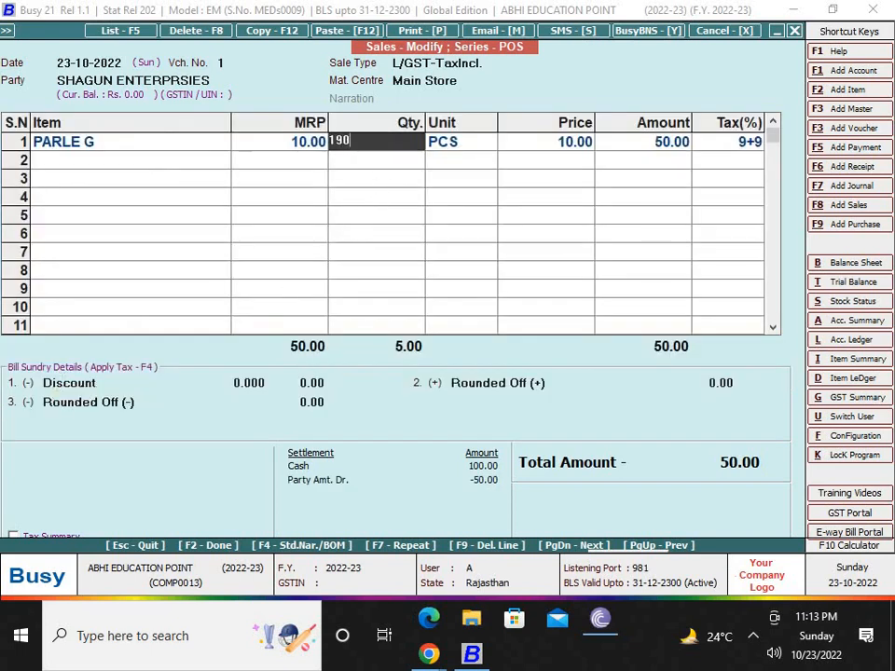
key(Return)
key(Return)
key(Return)
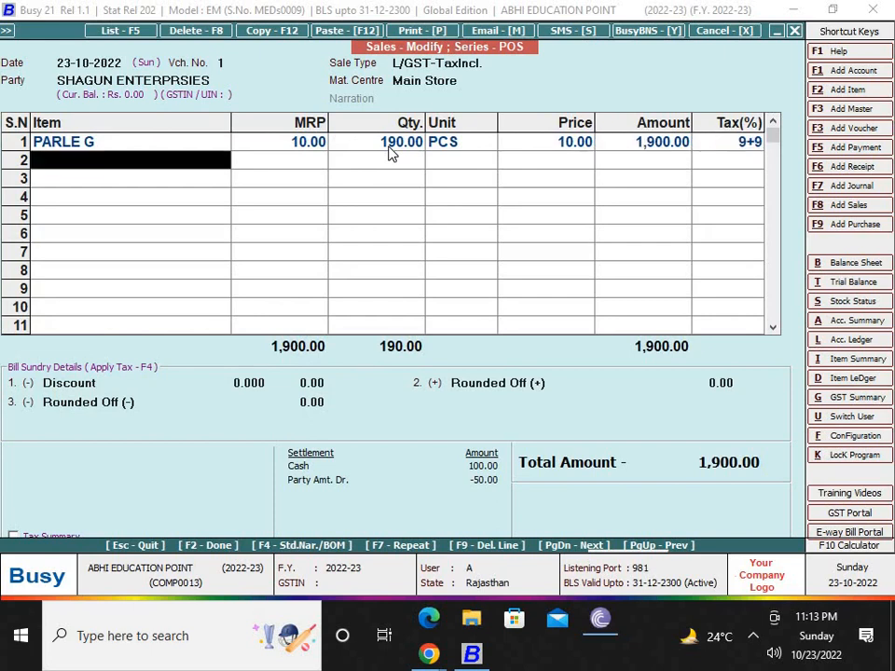
Step: Try a cash settlement with the cash tendered set to 2000, leaving the settlement details without accepting them
key(Return)
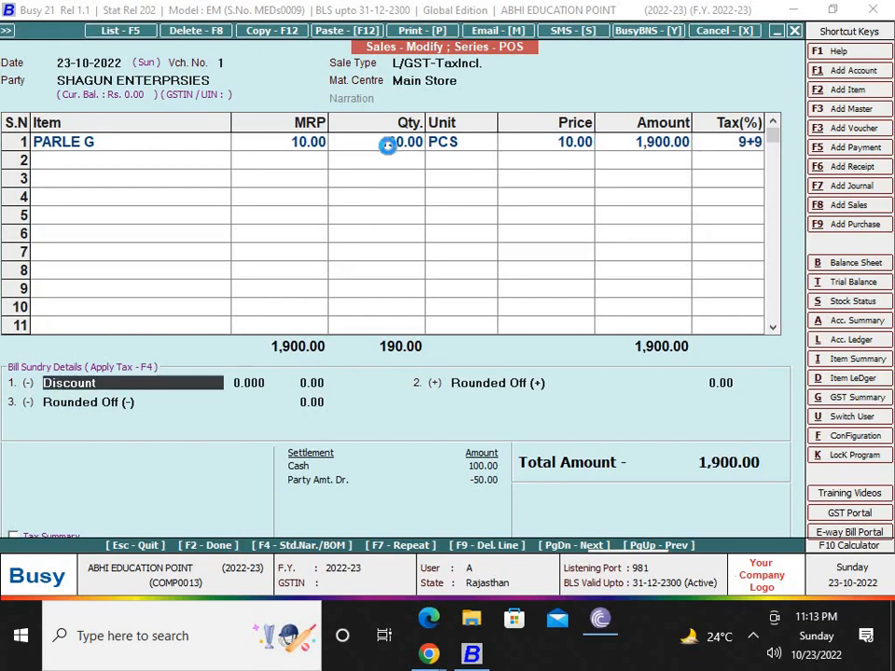
key(Return)
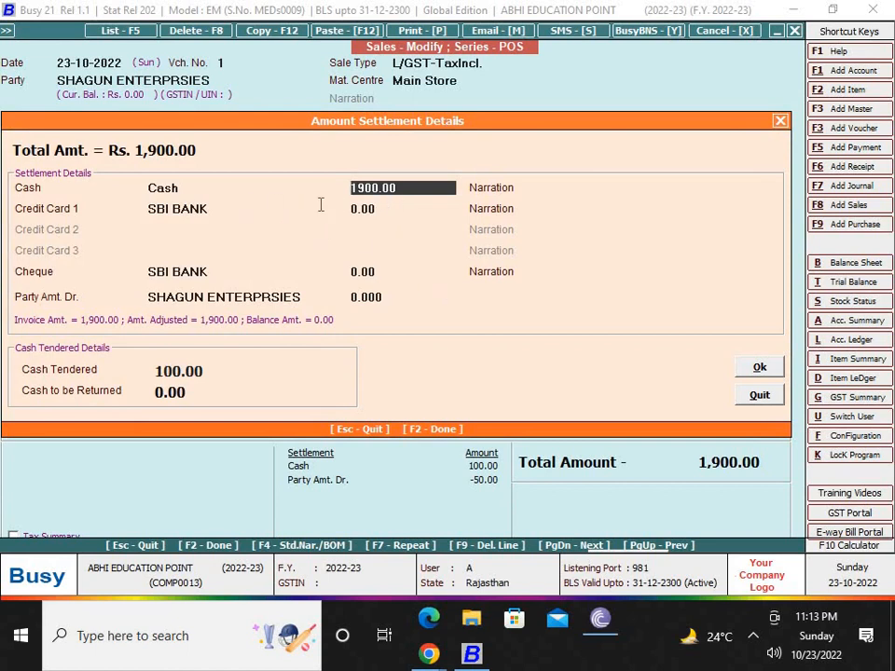
click(225, 368)
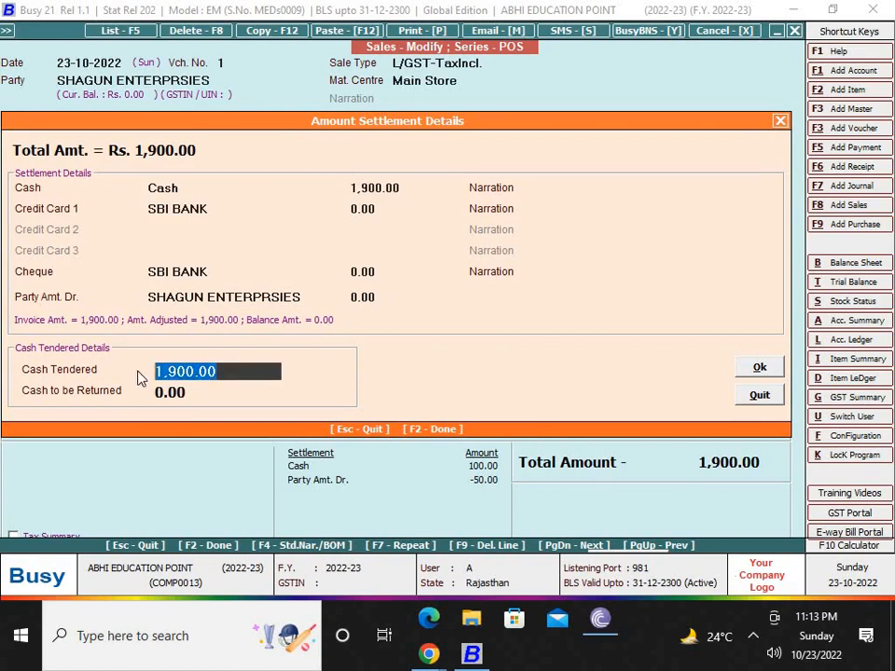
text(2000)
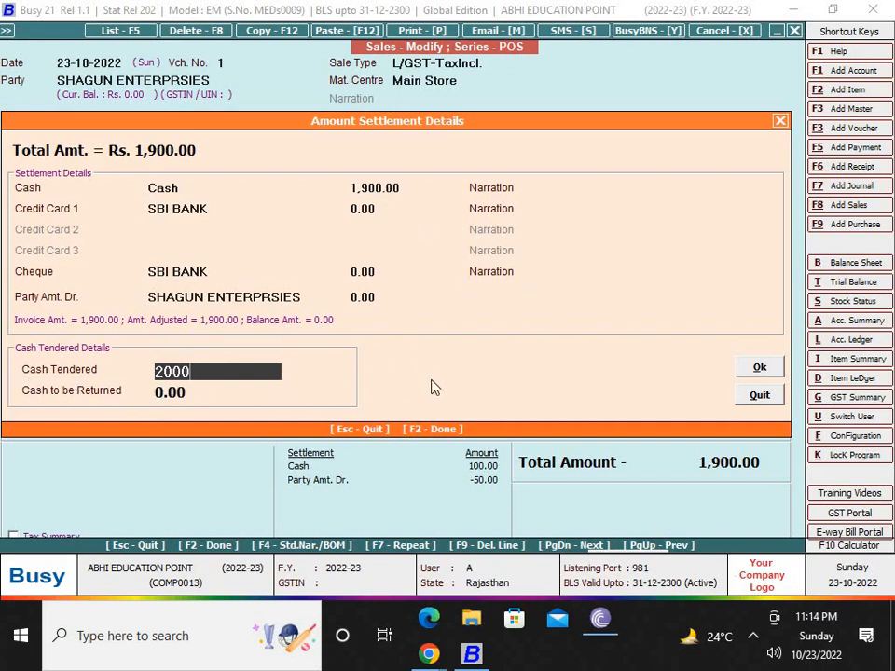
key(Return)
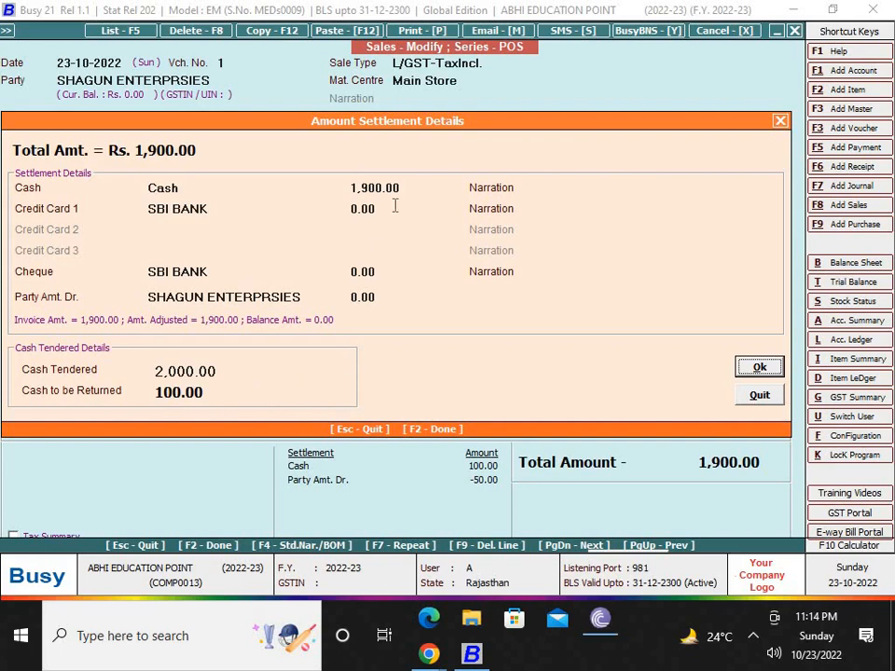
key(Escape)
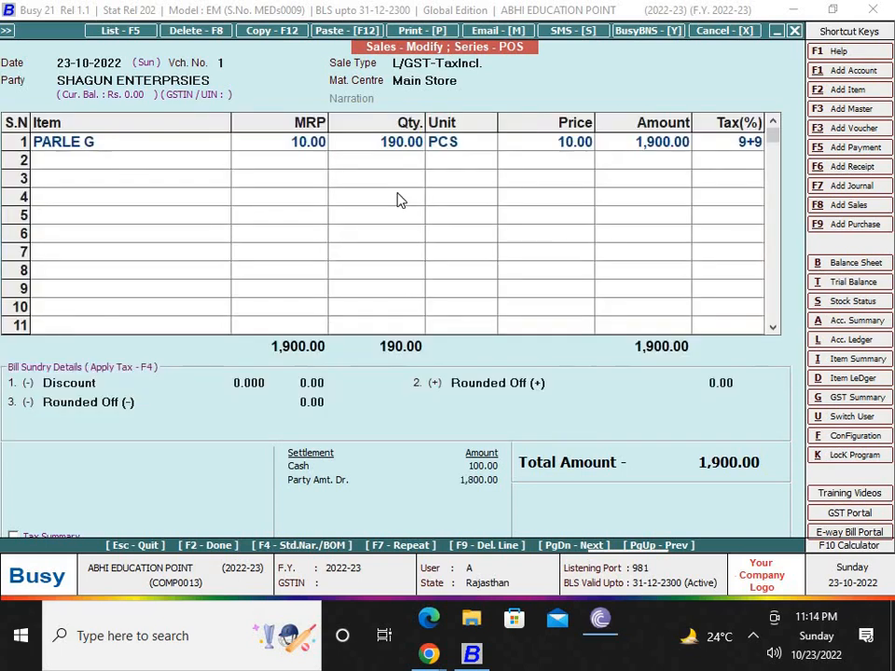
Step: Set the quantity of PARLE G back to 5 and complete the item line, moving on to the bill sundries
click(393, 149)
text(5)
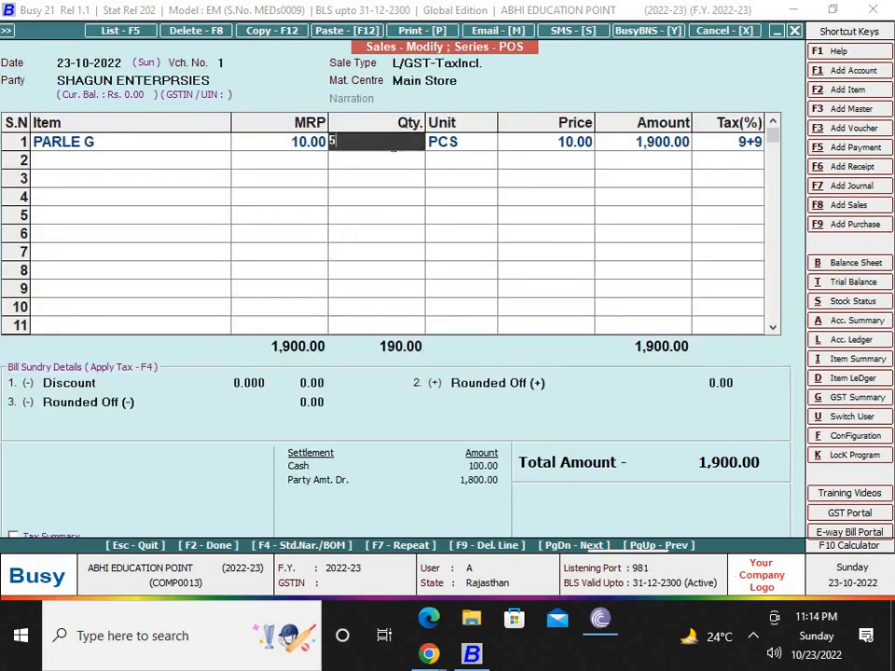
key(Return)
key(Return)
key(Return)
key(Return)
key(Return)
key(Return)
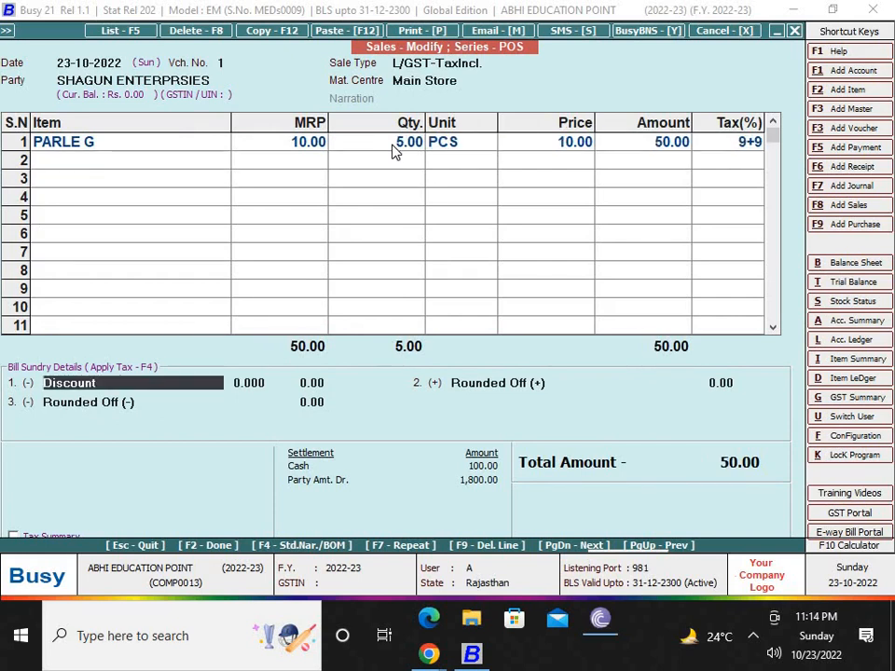
Step: Settle the voucher in cash with 50 as the cash tendered, accept the settlement details and save the voucher
key(F2)
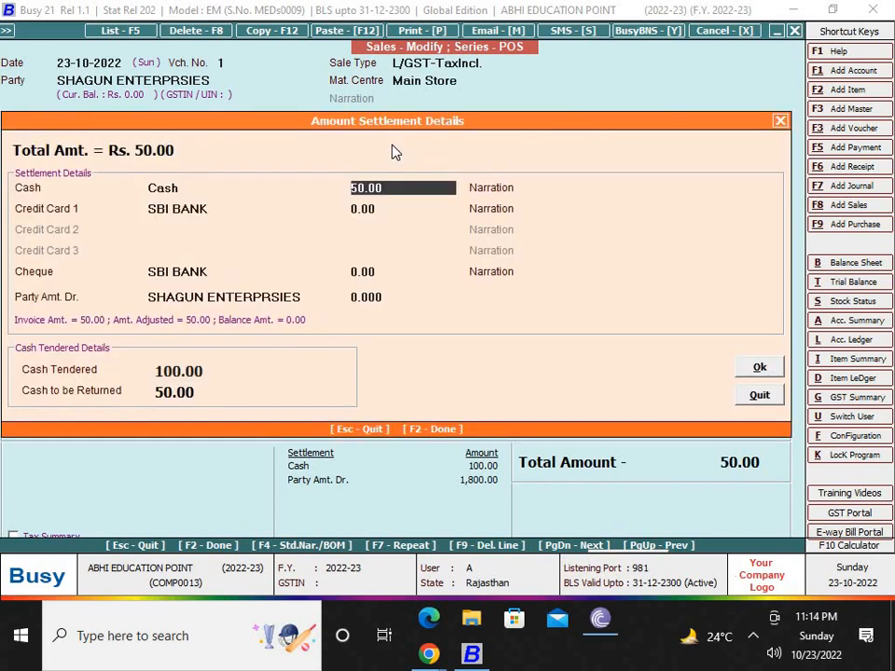
drag(229, 375, 137, 401)
text(50)
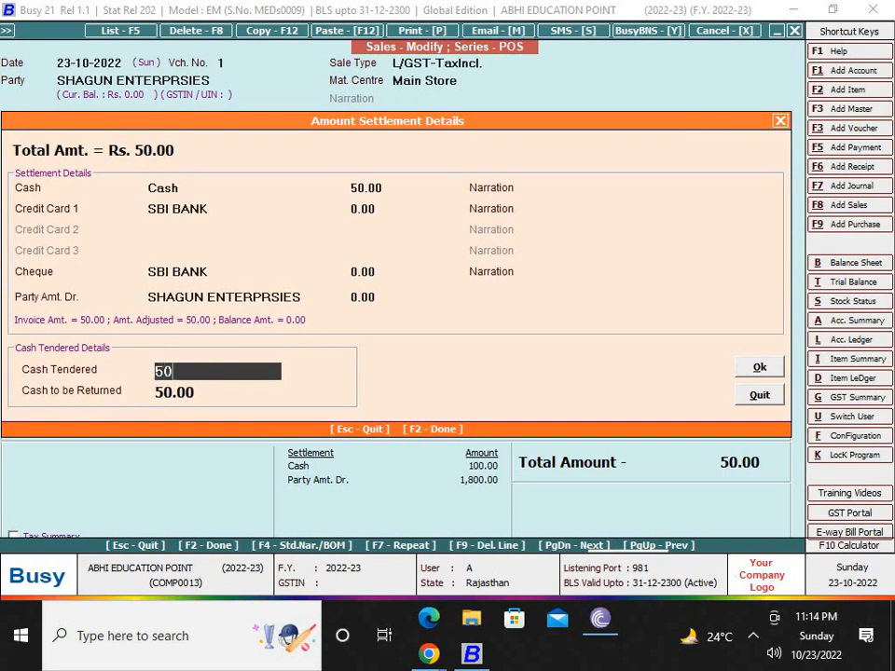
key(Return)
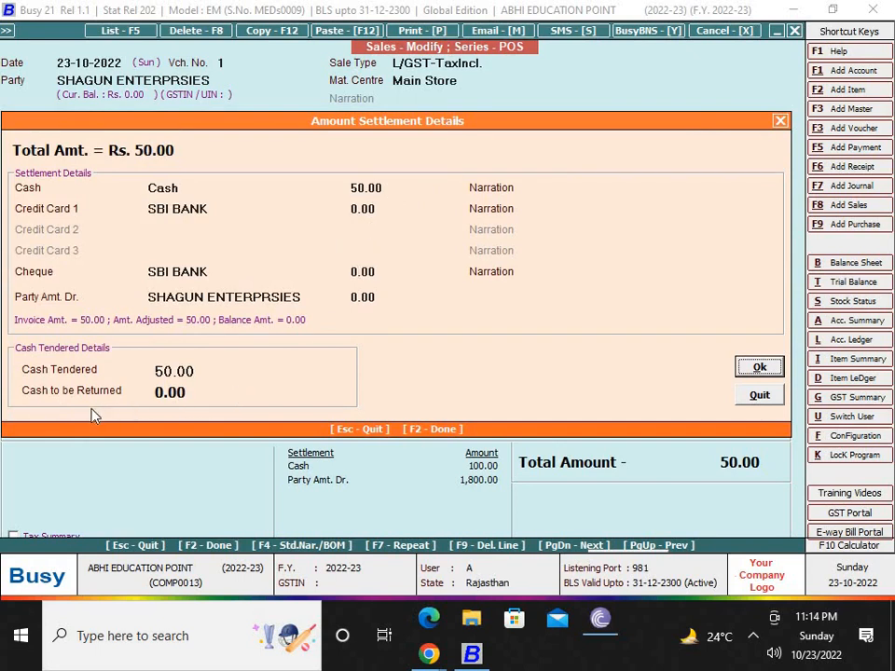
click(761, 367)
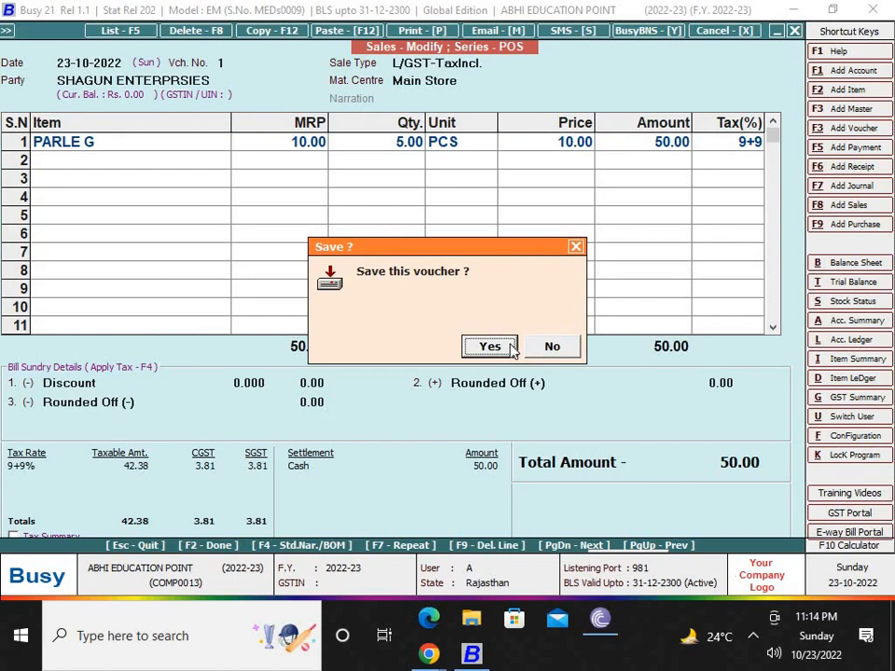
click(490, 346)
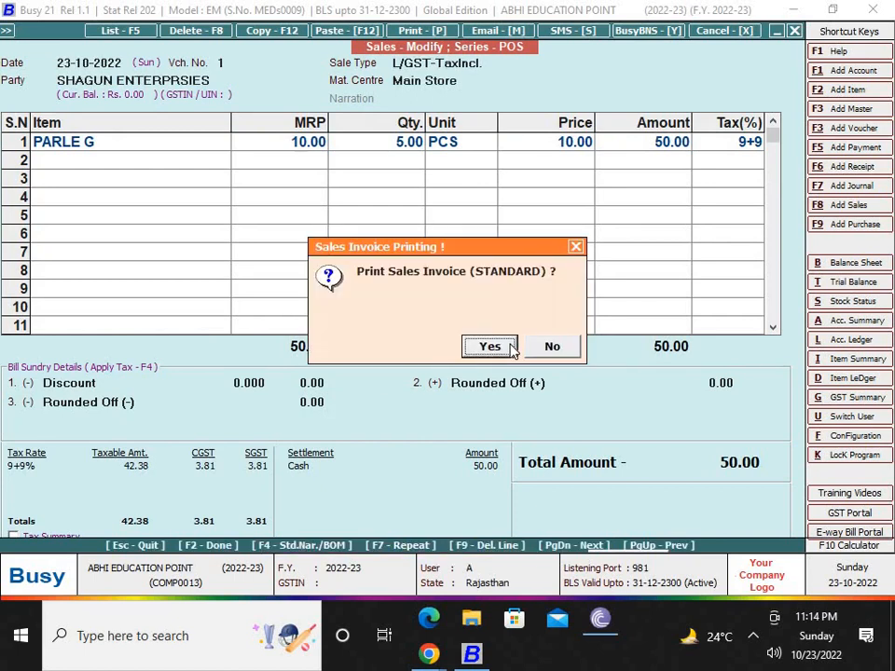